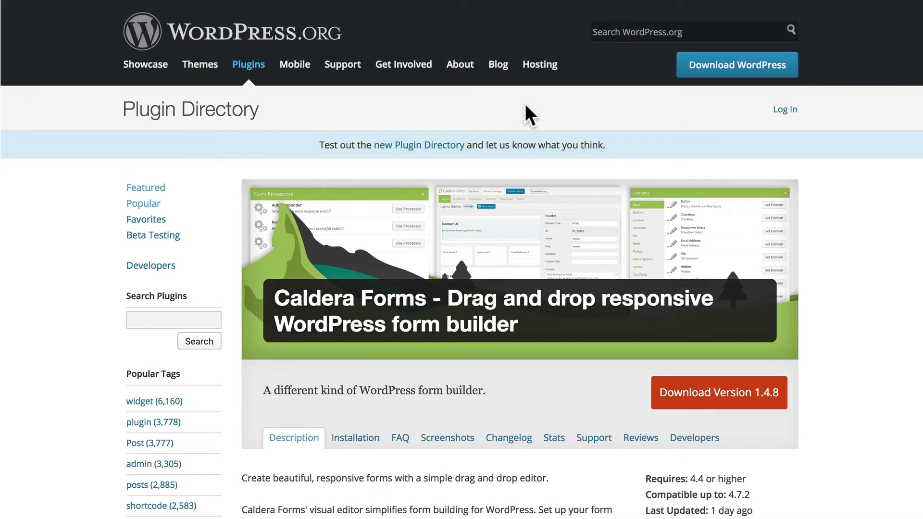
Step: Scroll through the Caldera Forms plugin listing, then return to the top of the page
scroll(525, 105, down, 7)
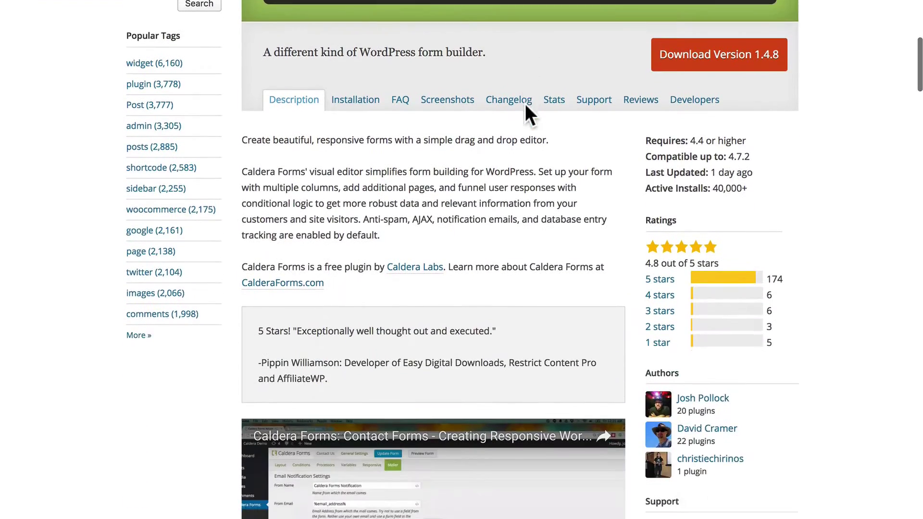
scroll(526, 105, down, 15)
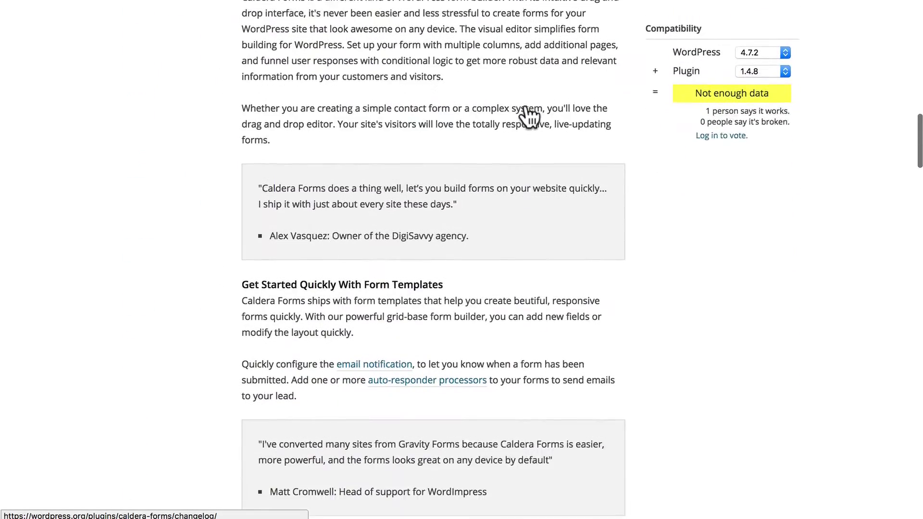
key(Home)
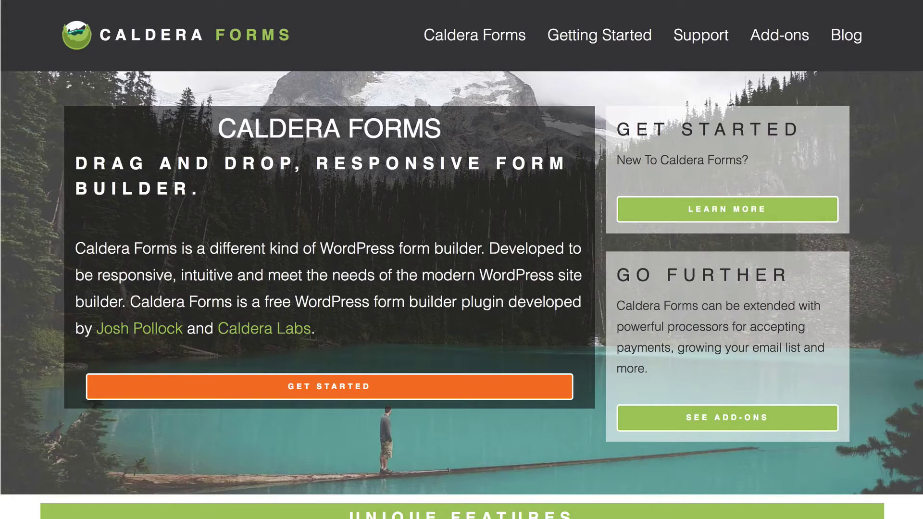
Step: Browse the Caldera Forms add-ons catalogue, including Stripe, Geolocation Field and Mail Templates
mouse_move(776, 42)
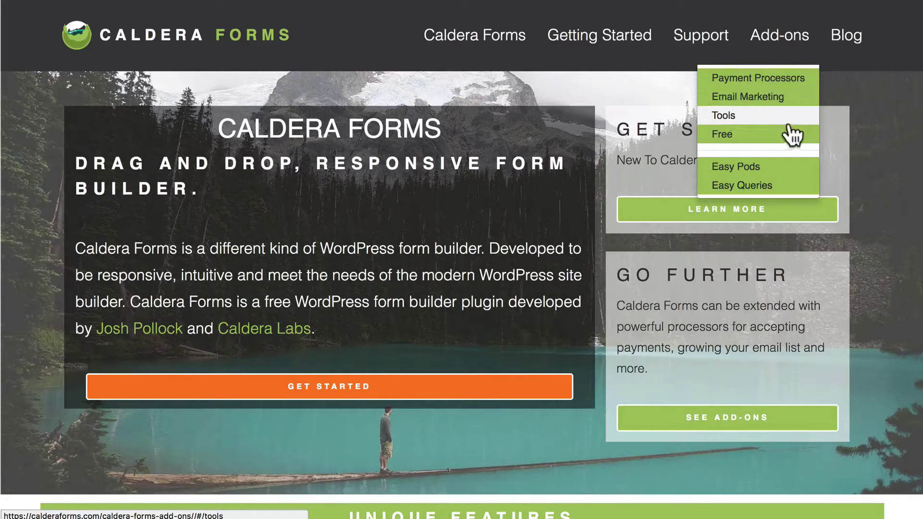
click(787, 48)
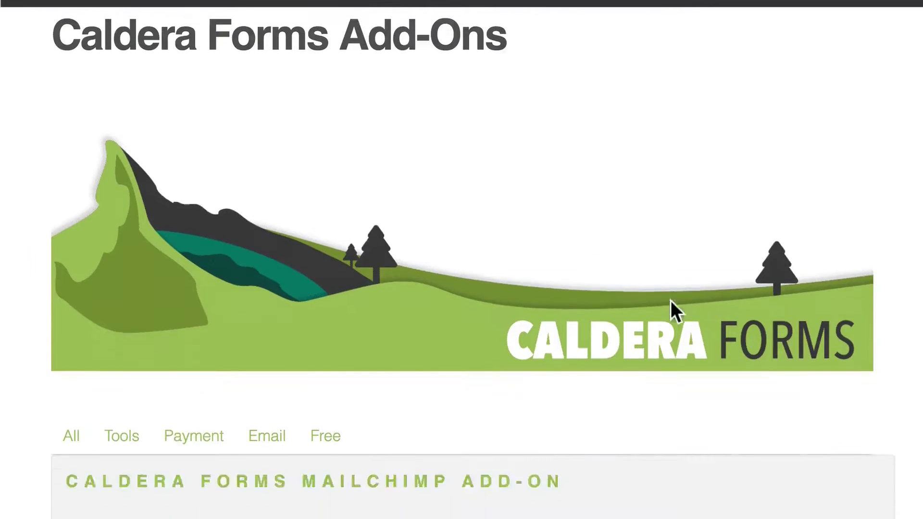
scroll(671, 301, down, 5)
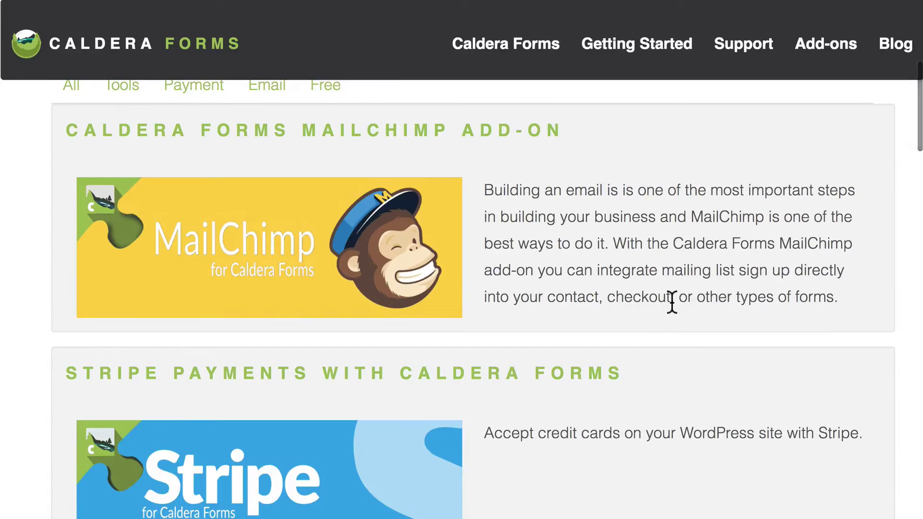
scroll(672, 302, down, 4)
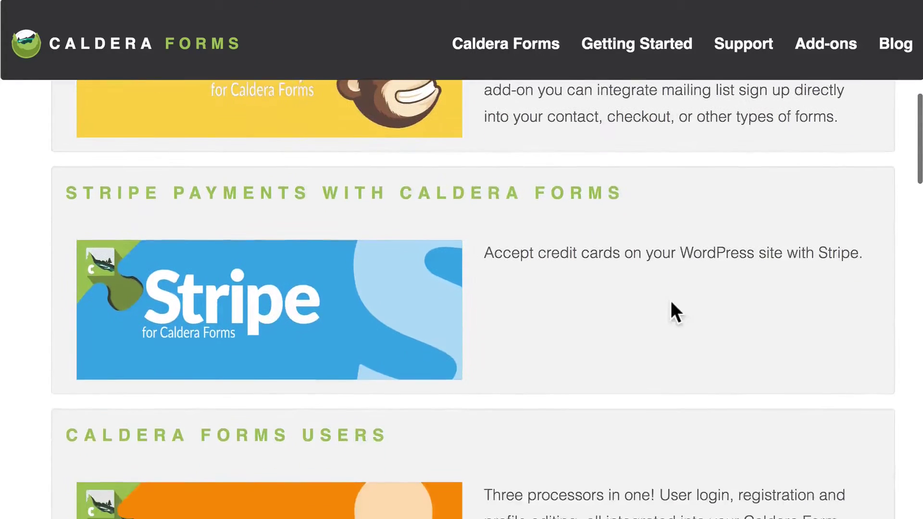
scroll(672, 303, down, 3)
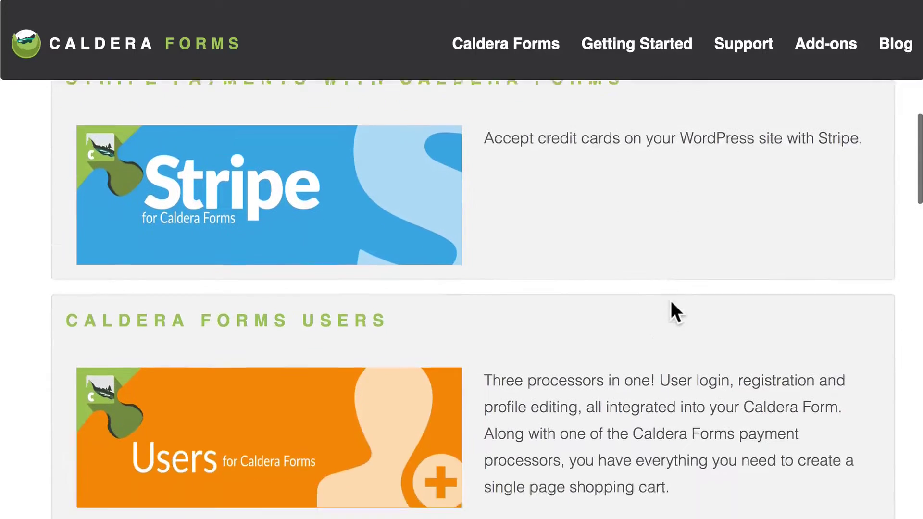
scroll(670, 301, down, 3)
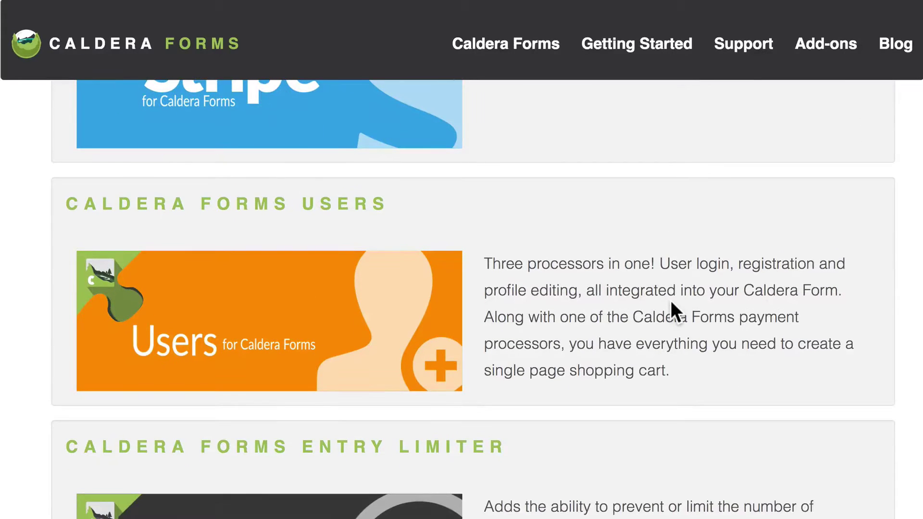
scroll(671, 301, down, 5)
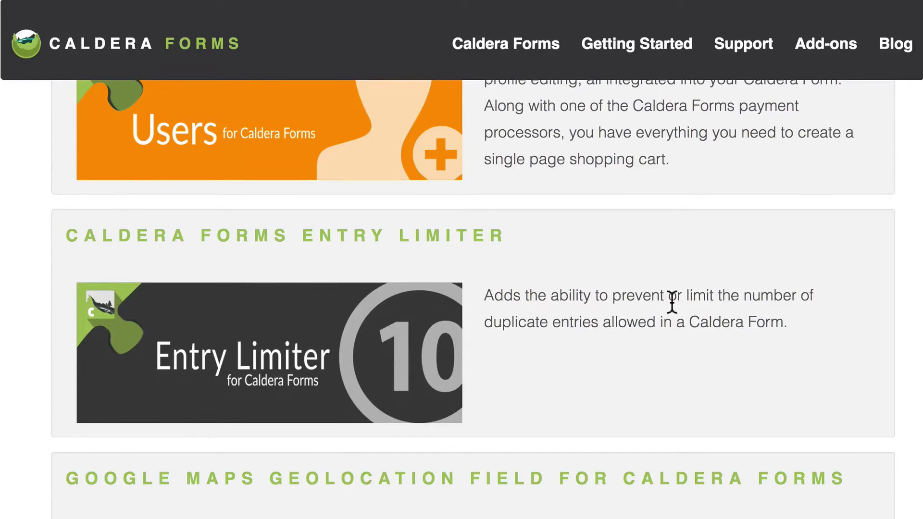
scroll(672, 302, down, 6)
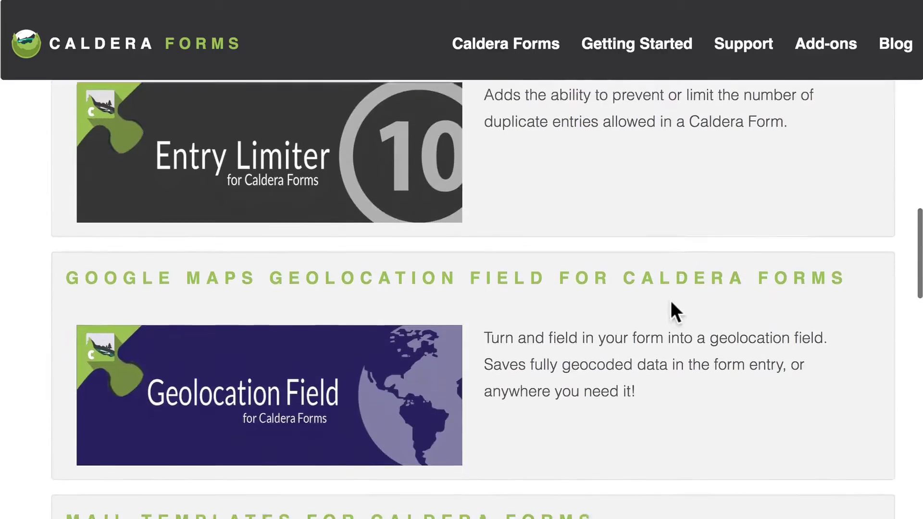
scroll(670, 301, down, 4)
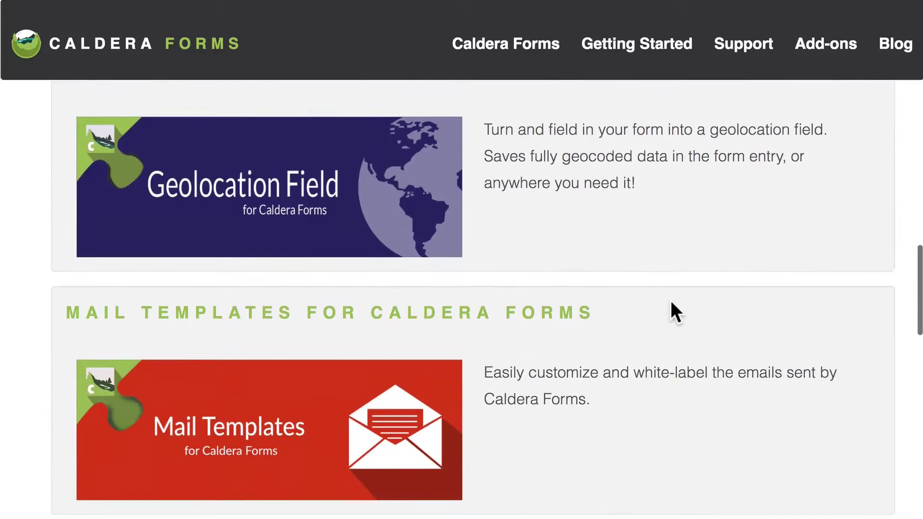
scroll(671, 301, down, 1)
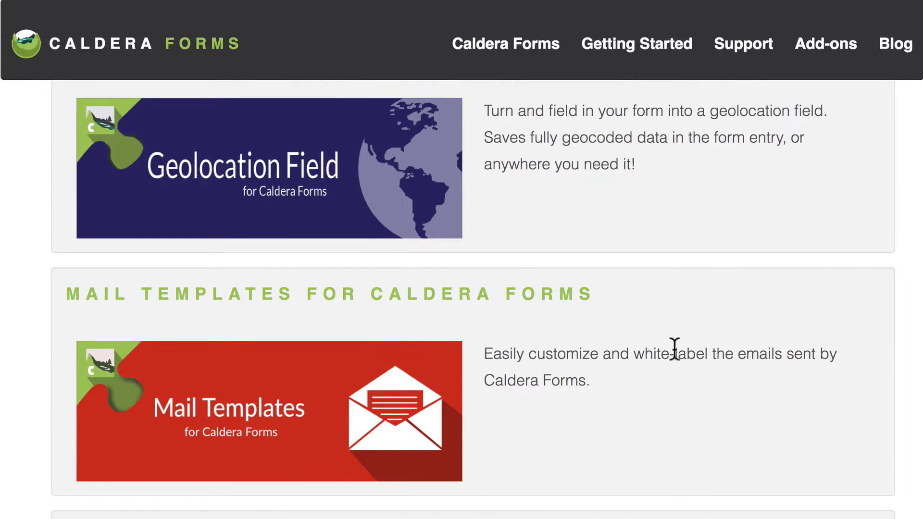
mouse_move(727, 43)
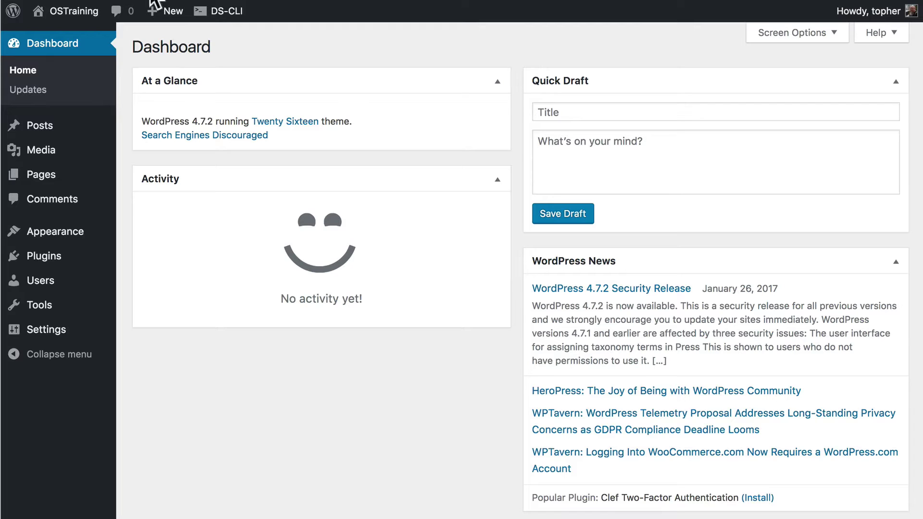
Step: Search for 'caldera forms', install and activate Caldera Forms 1.4.8, and open its Forms page
mouse_move(7, 262)
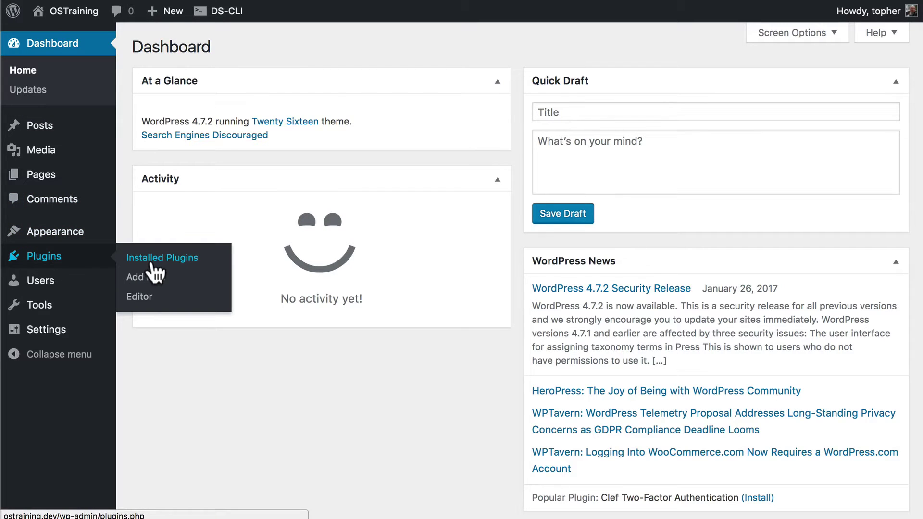
click(151, 276)
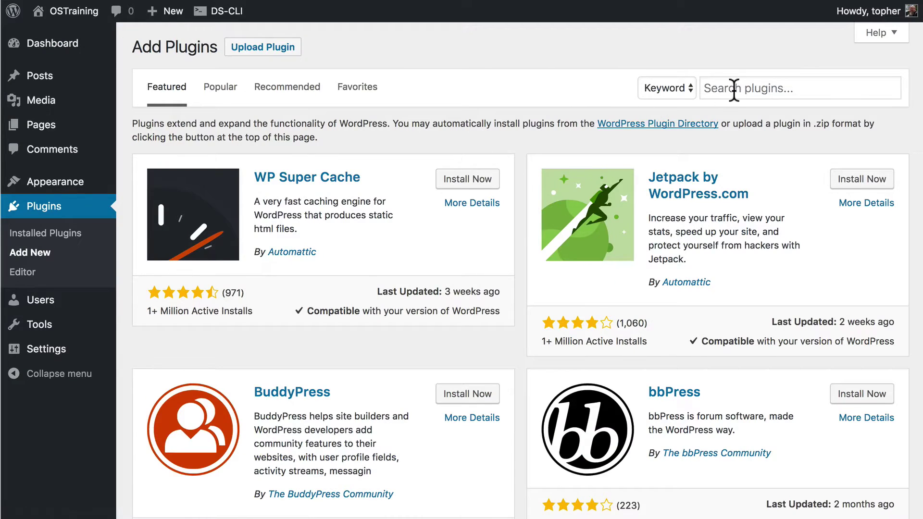
click(735, 88)
text(caldera forms)
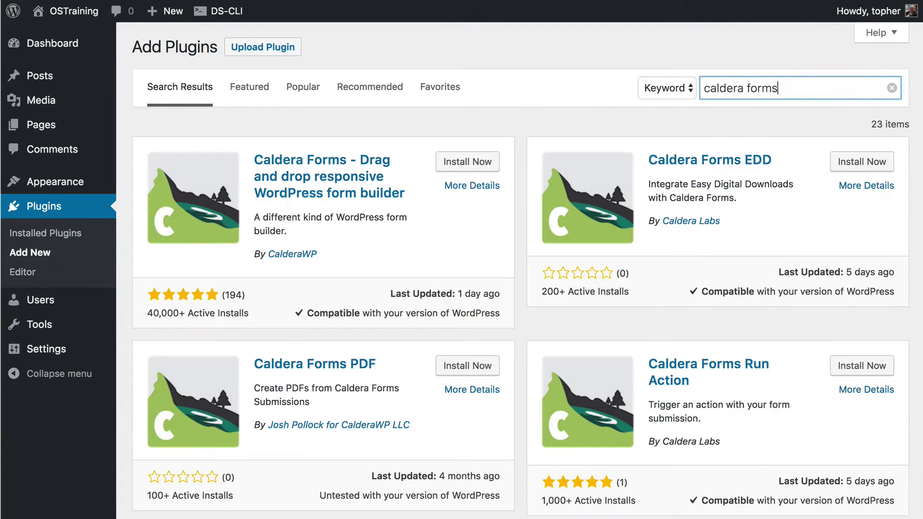
click(478, 163)
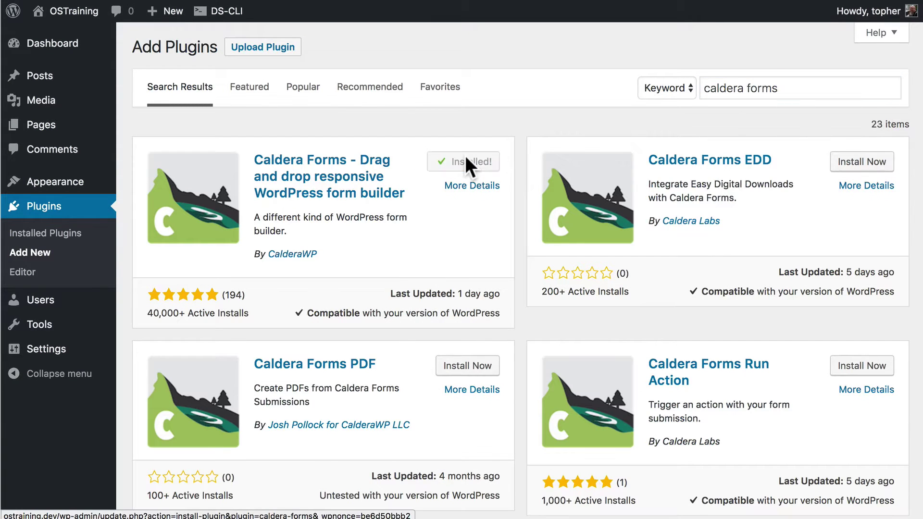
click(468, 165)
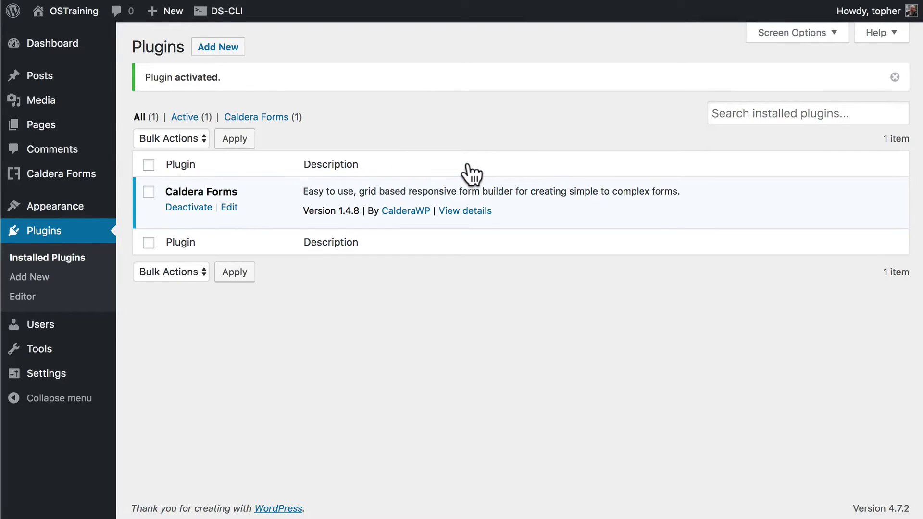
mouse_move(77, 183)
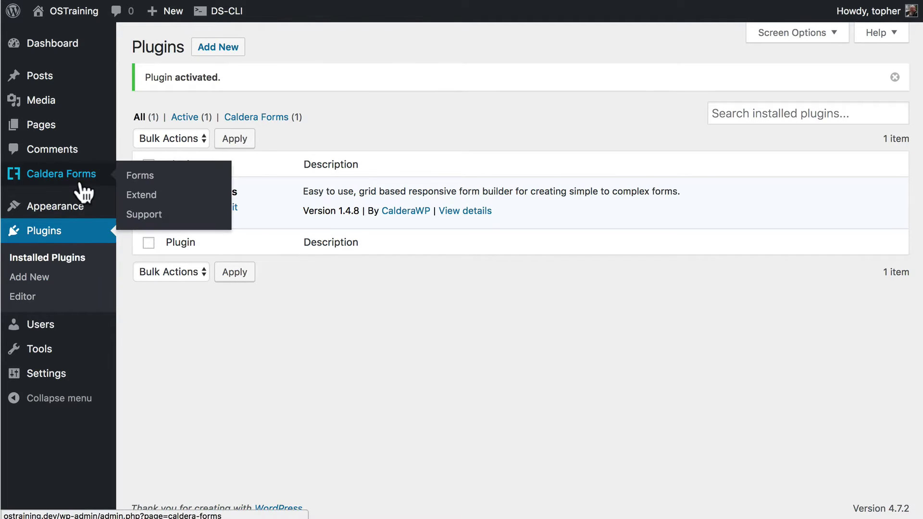
click(54, 178)
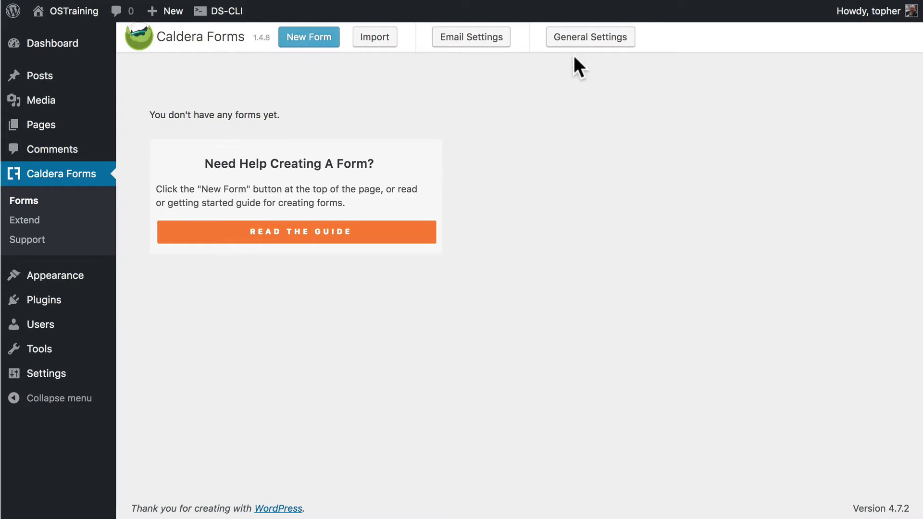
click(581, 41)
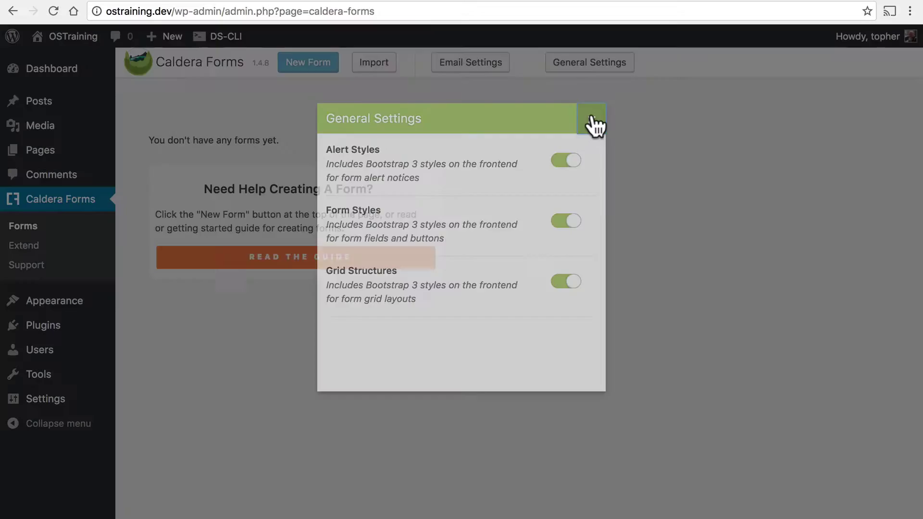
Step: Keep WordPress as the Caldera Forms Email System and close the email settings
click(680, 21)
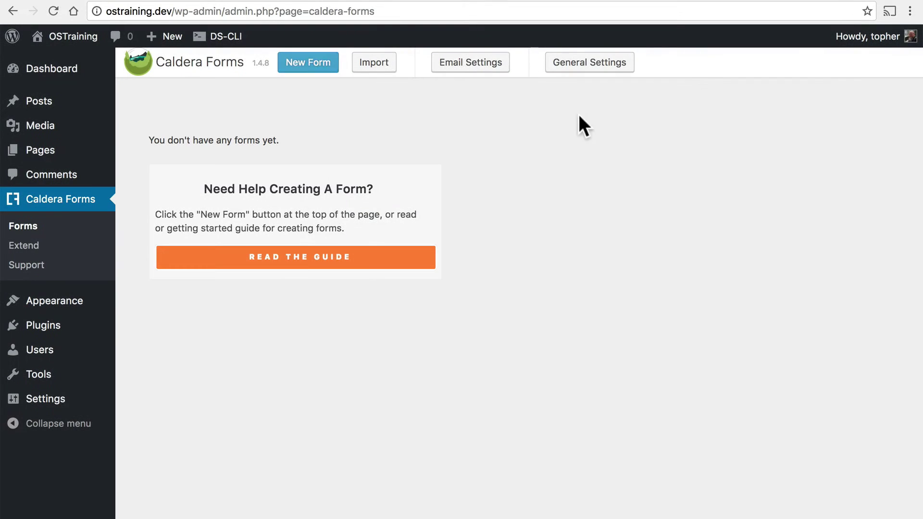
click(461, 65)
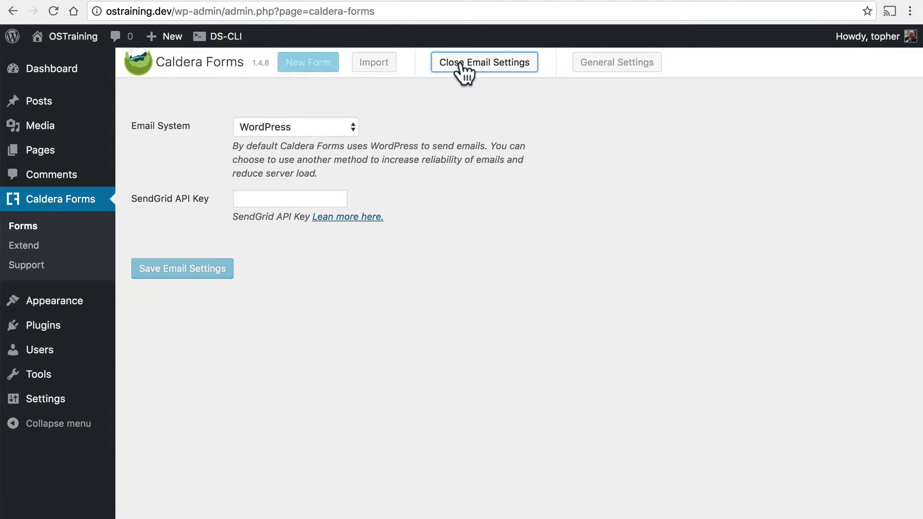
click(328, 126)
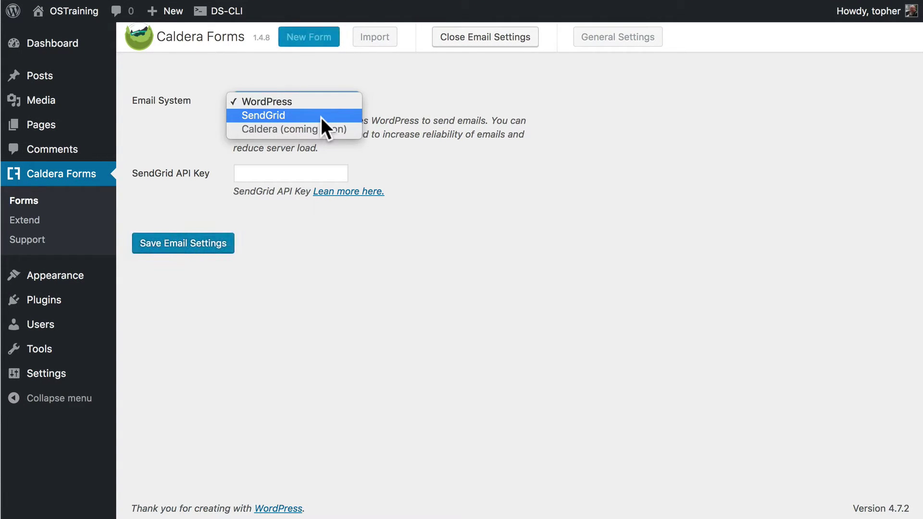
click(319, 102)
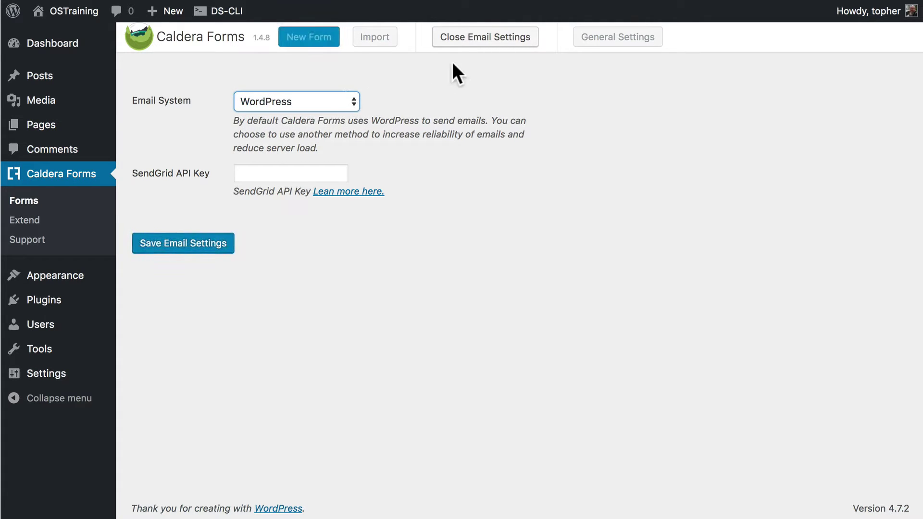
click(465, 40)
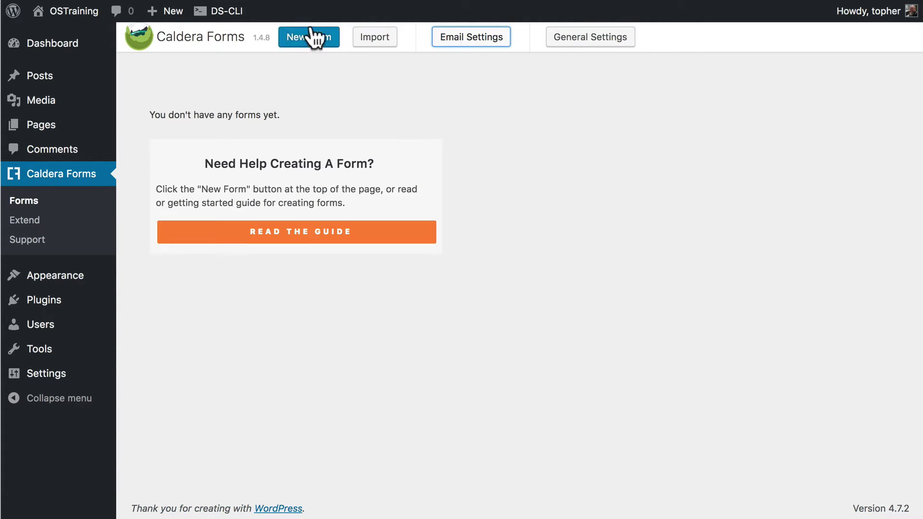
Step: Create a form named 'Contact Us' from the Starter Contact Form template
click(308, 37)
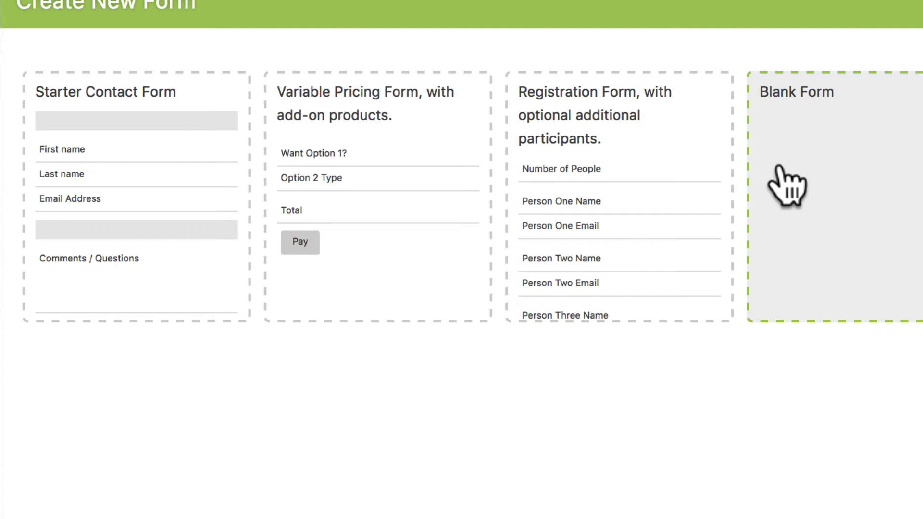
click(82, 191)
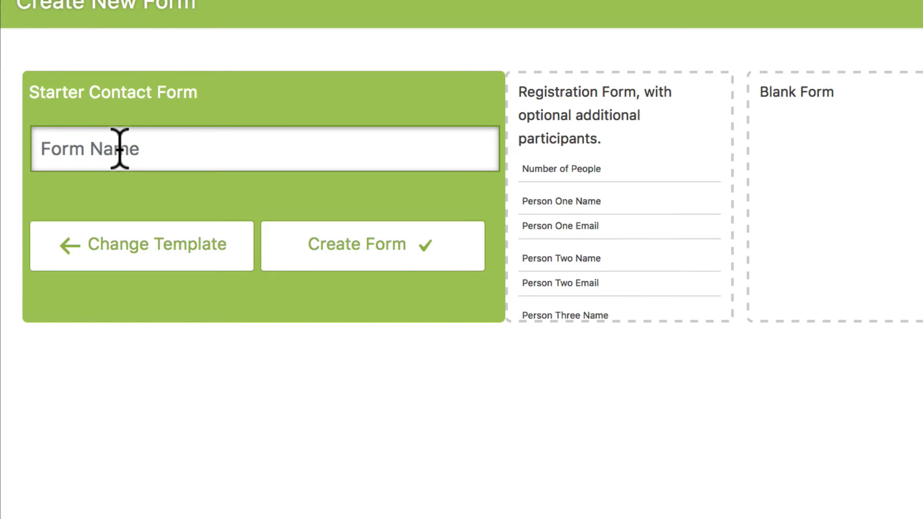
text(Contact Us)
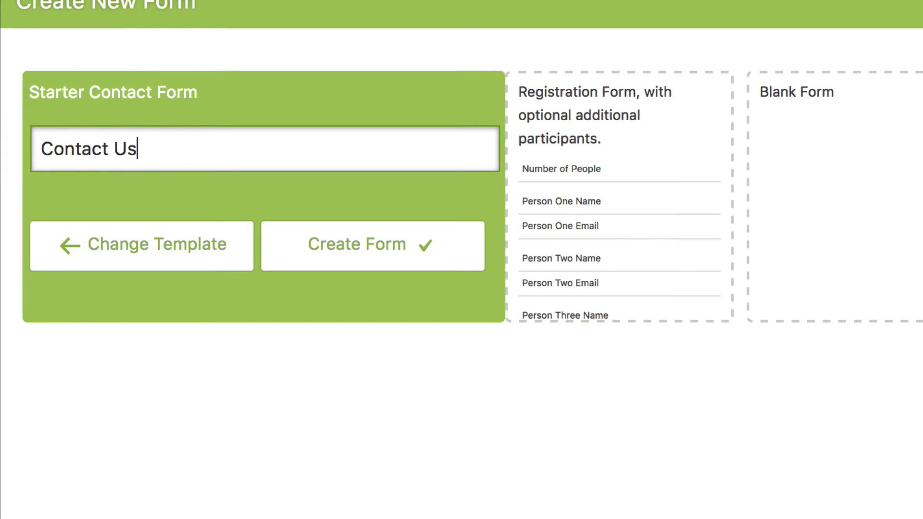
click(351, 264)
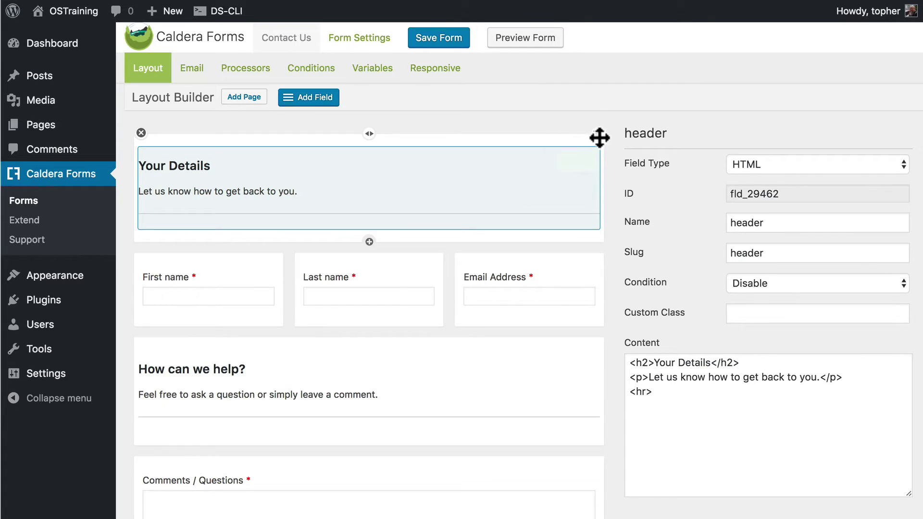
drag(596, 135, 599, 211)
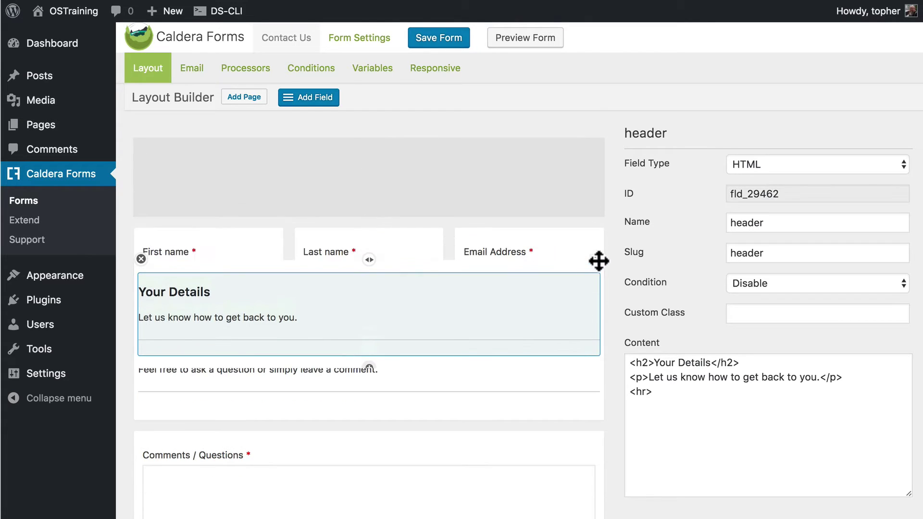
drag(599, 261, 172, 116)
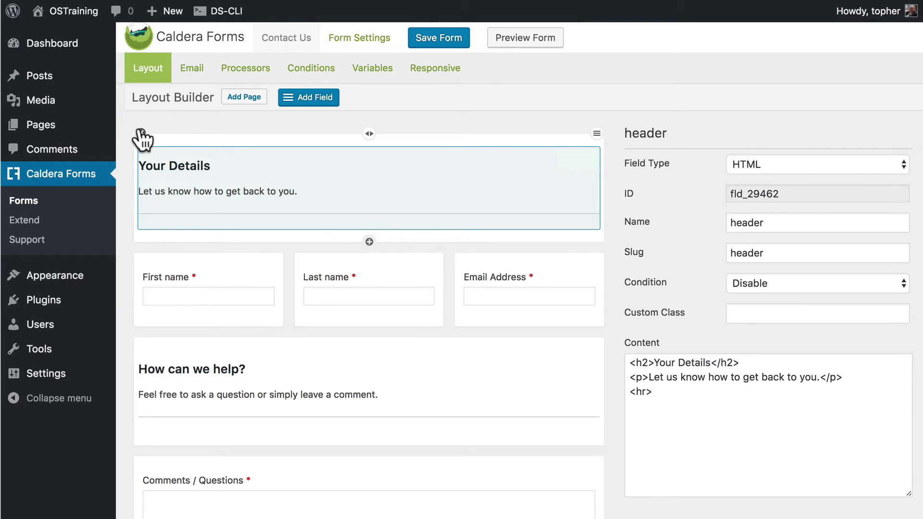
click(370, 241)
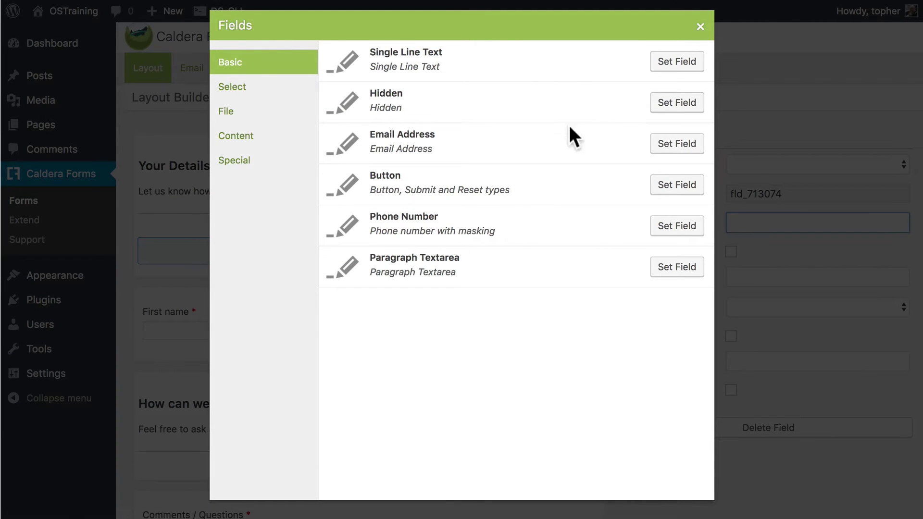
click(701, 27)
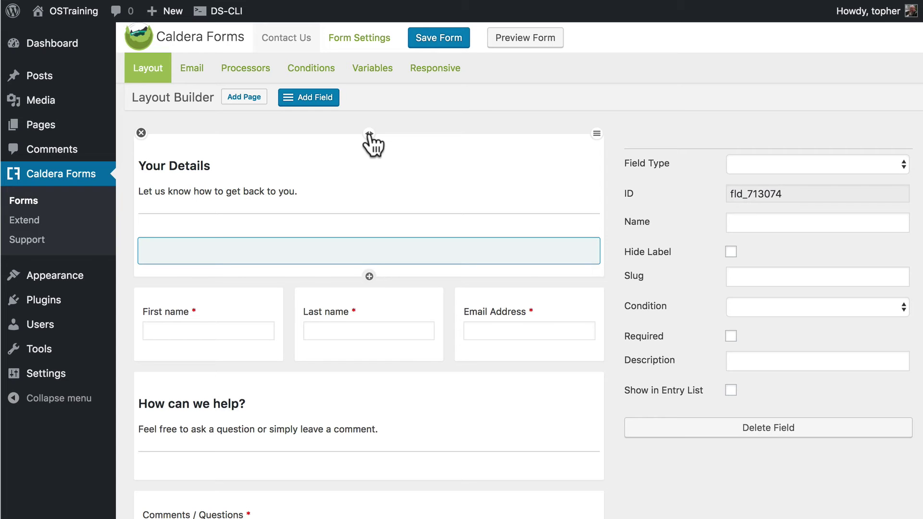
mouse_move(382, 251)
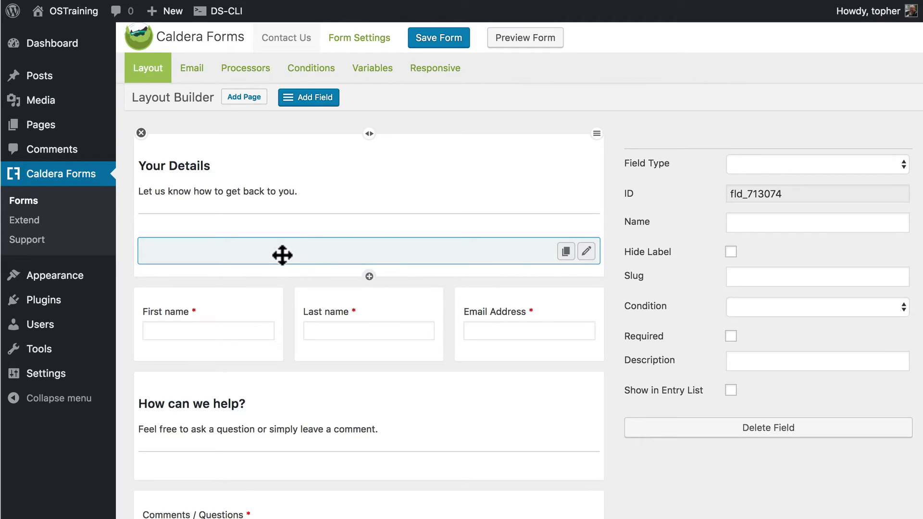
mouse_move(479, 259)
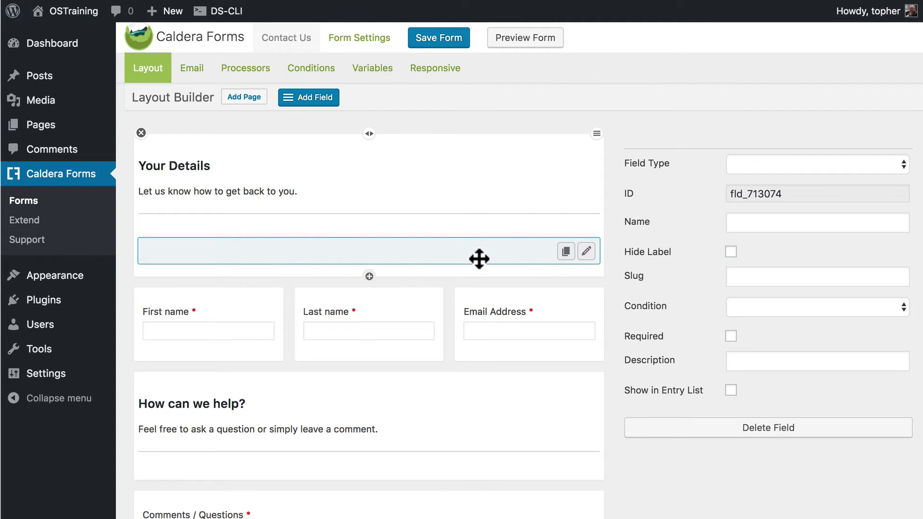
click(699, 428)
click(584, 150)
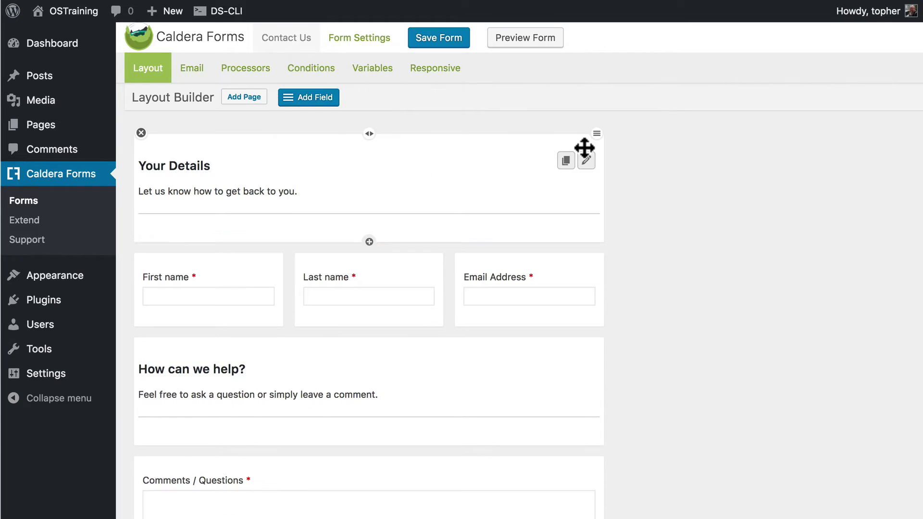
click(369, 133)
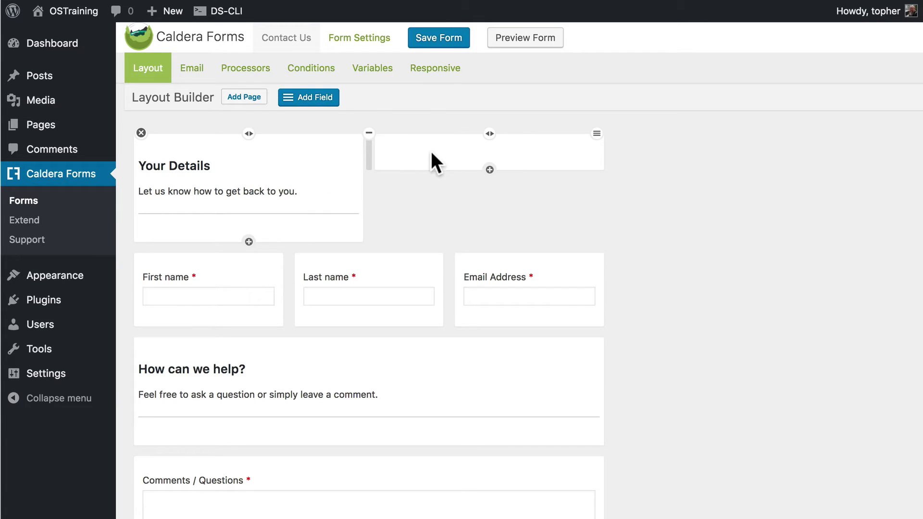
click(368, 135)
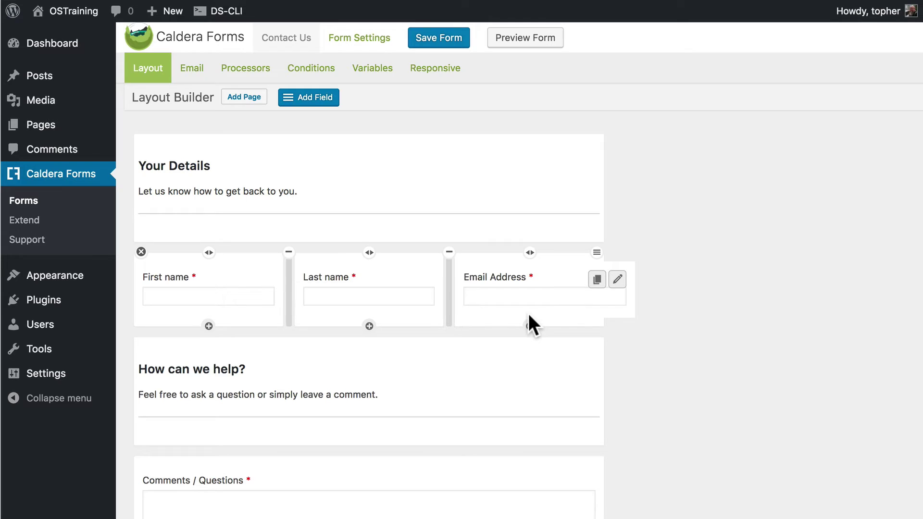
Step: Open the First name field's settings, leaving Hide Label unticked and the HTML5 type unchanged
click(297, 279)
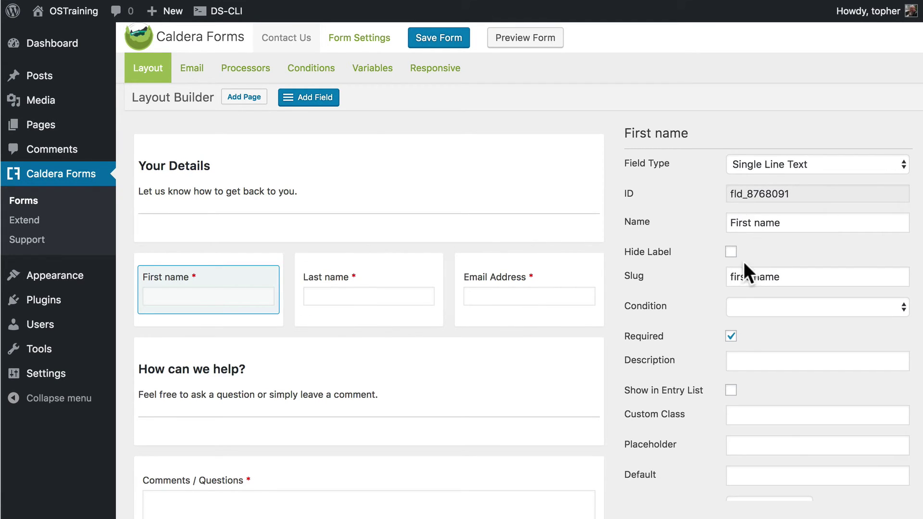
click(731, 252)
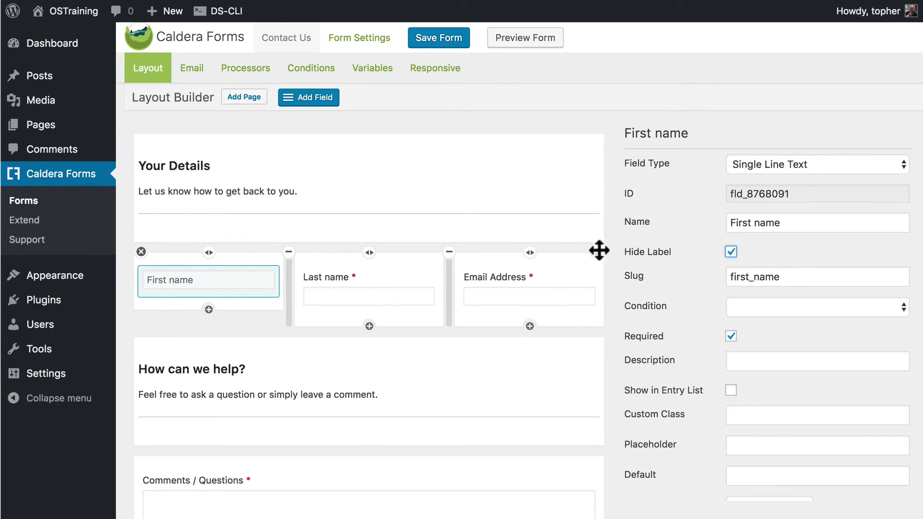
click(731, 252)
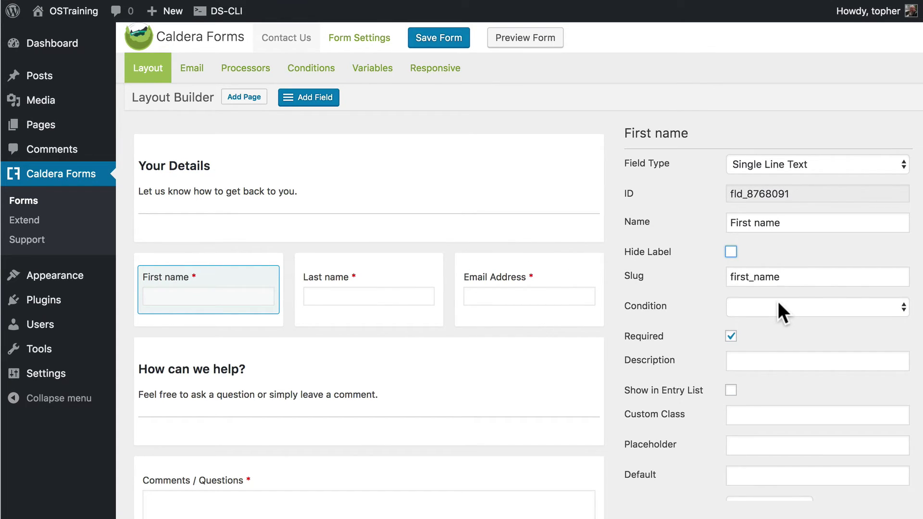
scroll(778, 301, down, 4)
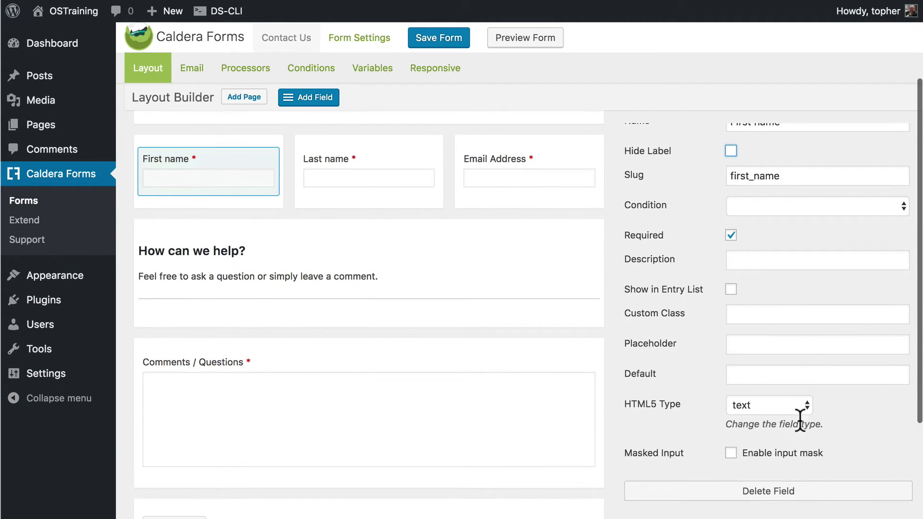
click(777, 403)
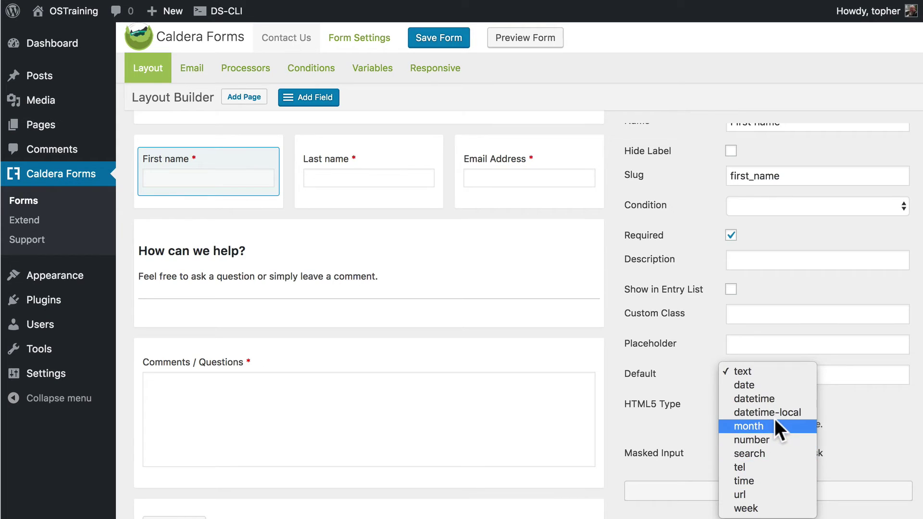
click(669, 365)
scroll(668, 370, up, 3)
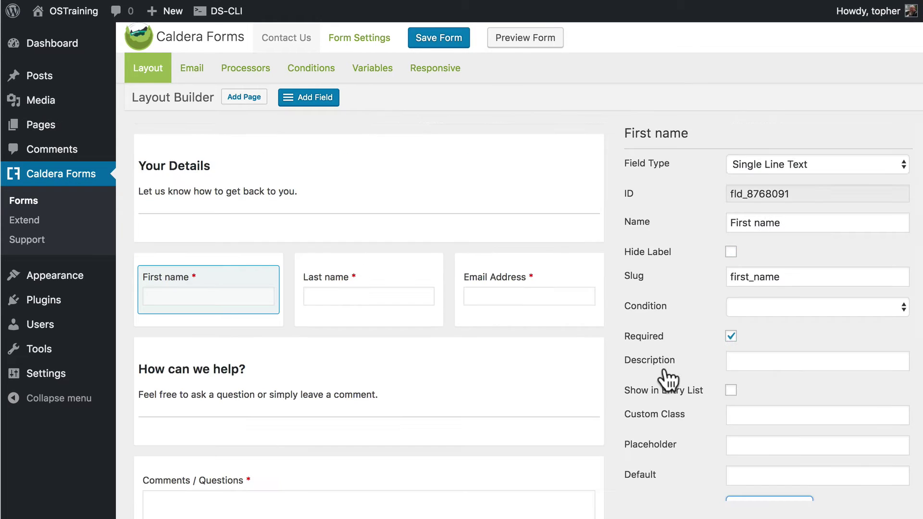
Step: Review the Contact Us form's email notification settings
click(191, 72)
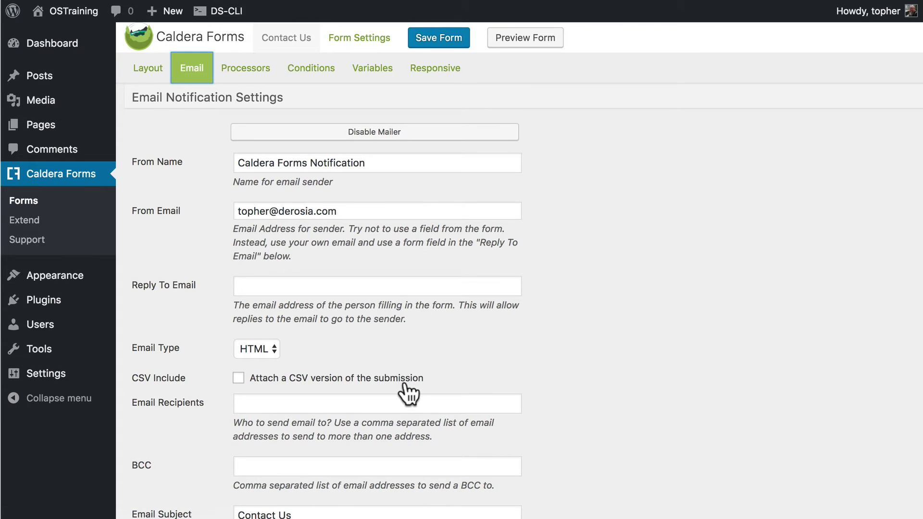
scroll(408, 393, down, 4)
scroll(406, 385, up, 4)
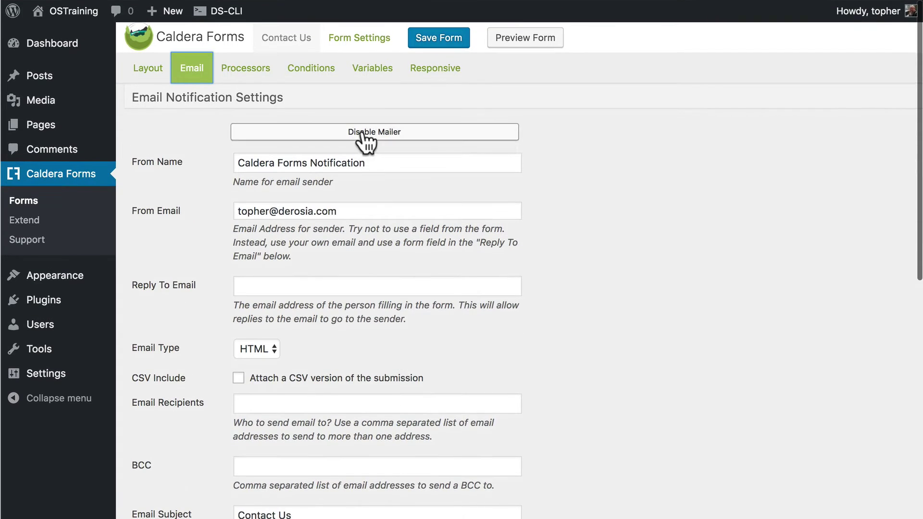
scroll(378, 337, down, 8)
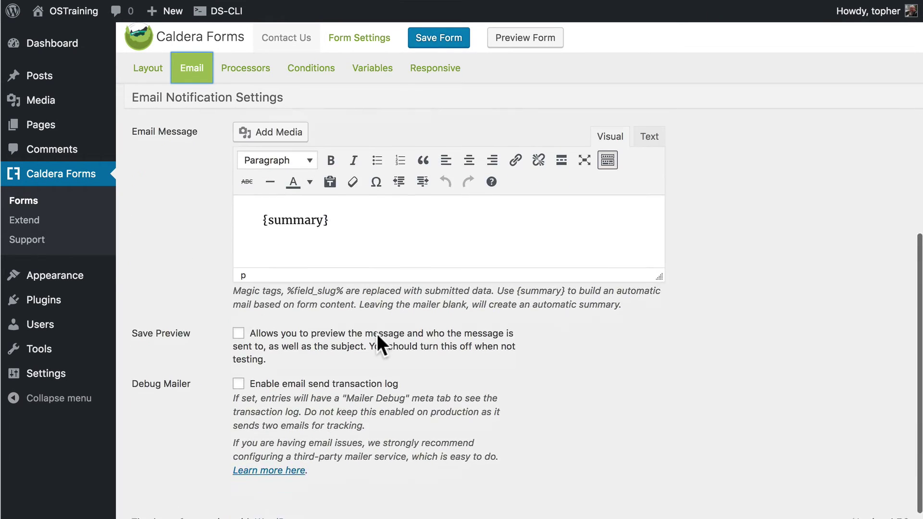
scroll(383, 343, up, 8)
Step: Inspect the Auto Responder processor and the list of addable processors without adding one
click(247, 72)
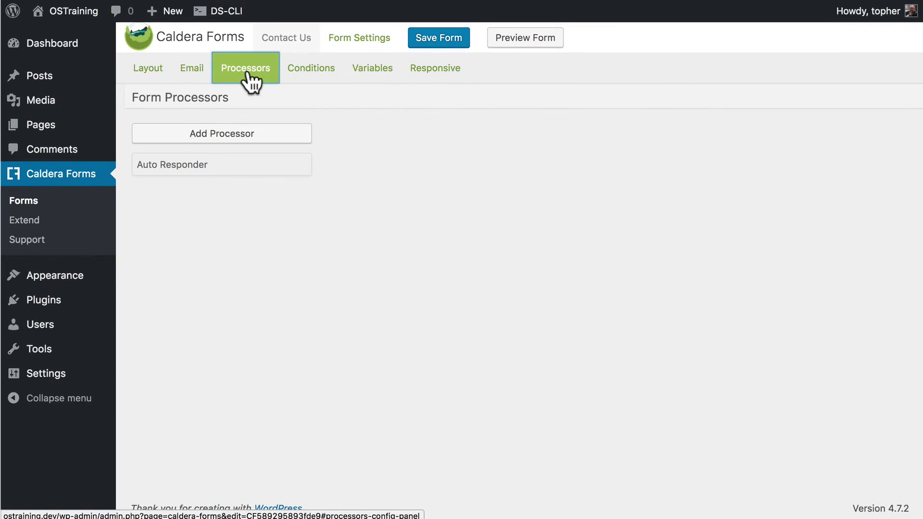
click(207, 169)
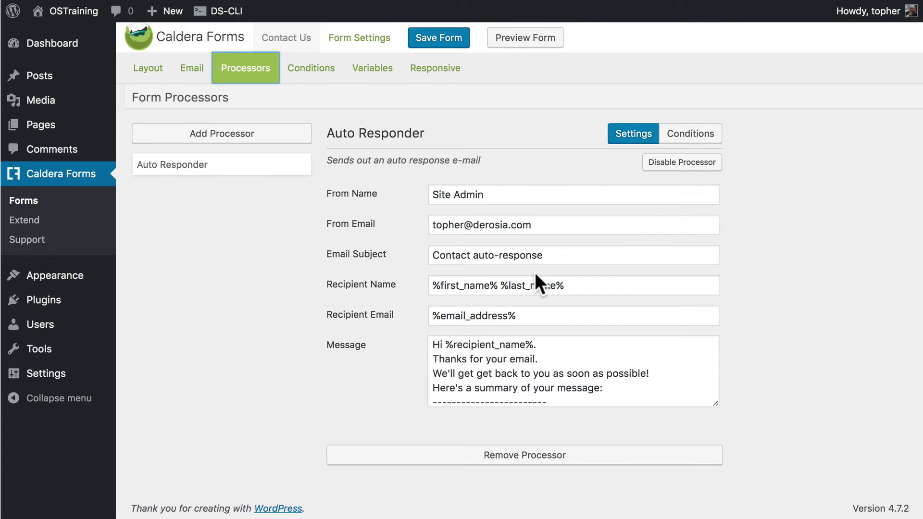
click(220, 134)
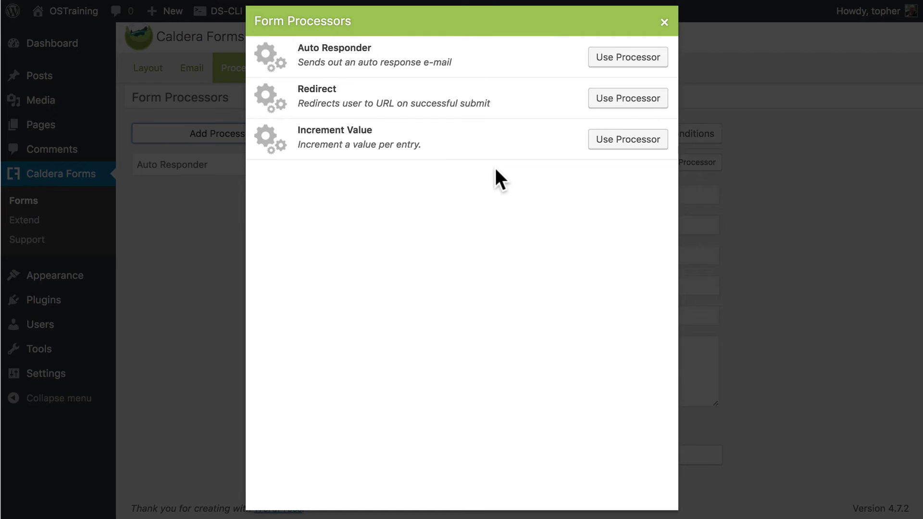
click(664, 23)
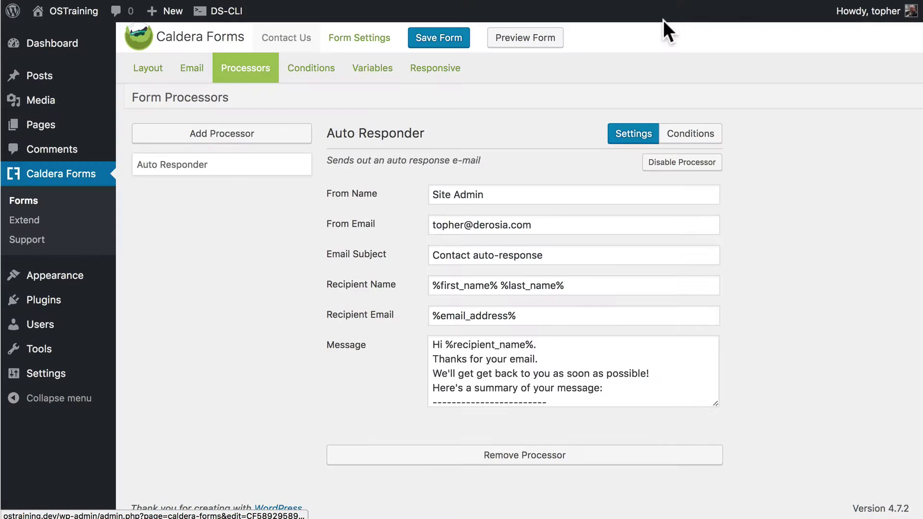
click(311, 70)
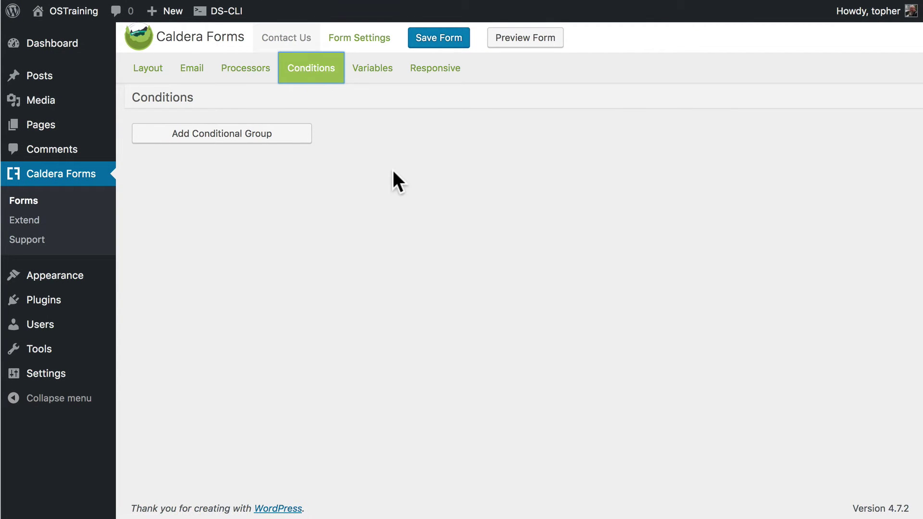
Step: Add a conditional group named 'Condition 1' with type Show
click(310, 136)
text(Condition 1)
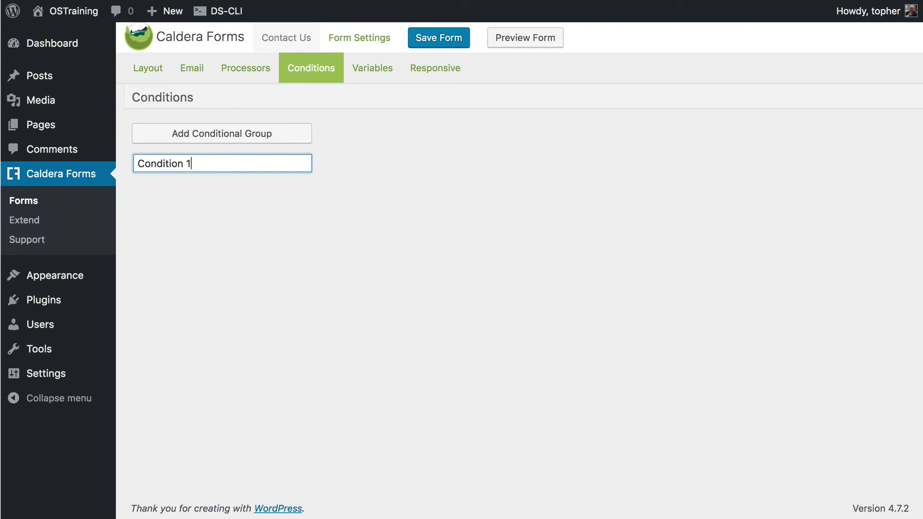
key(Return)
click(267, 227)
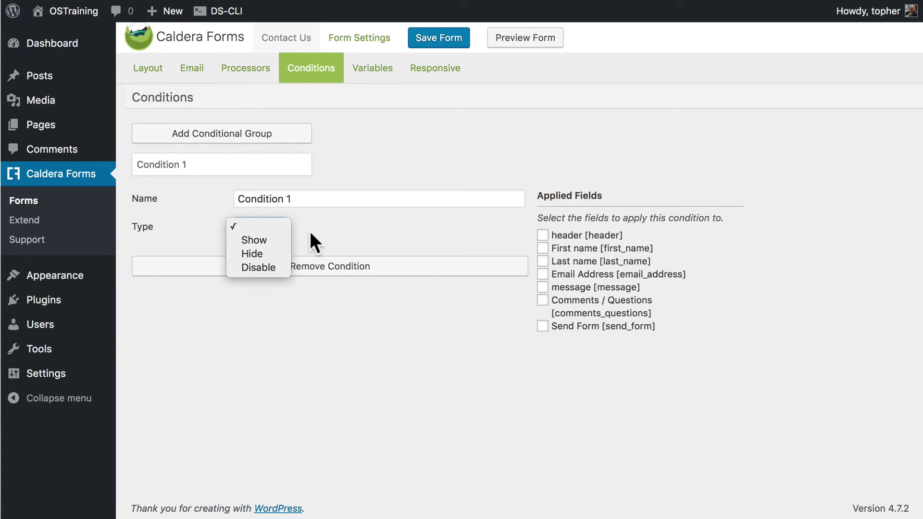
click(370, 233)
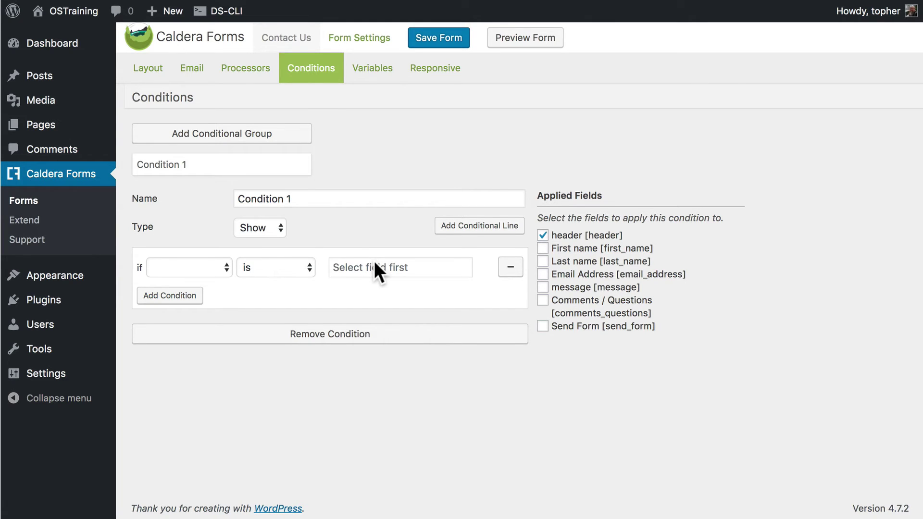
Step: Look over the Variables and Responsive settings, with Grid Collapse at < 767px
click(370, 68)
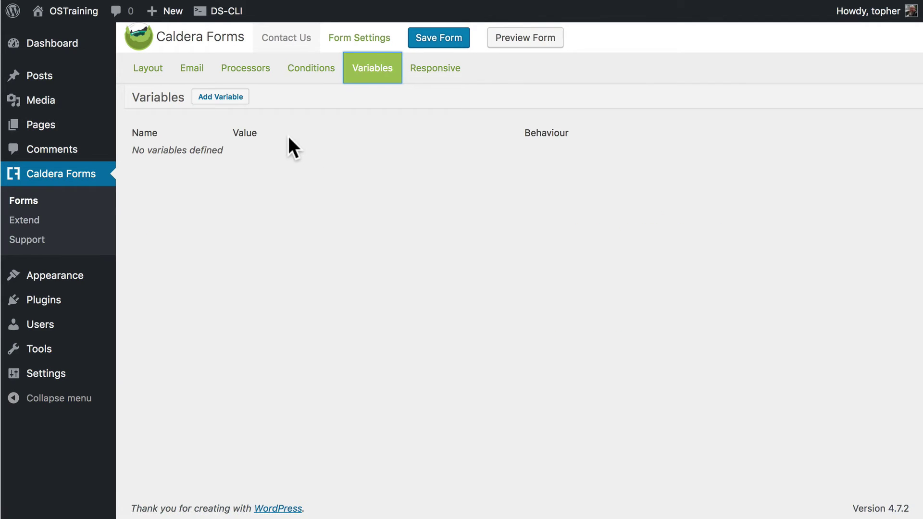
click(423, 77)
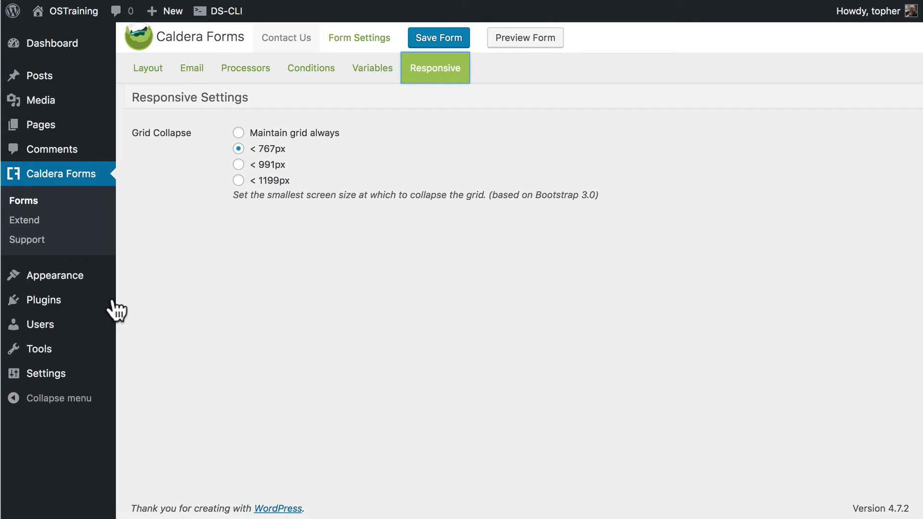
mouse_move(63, 126)
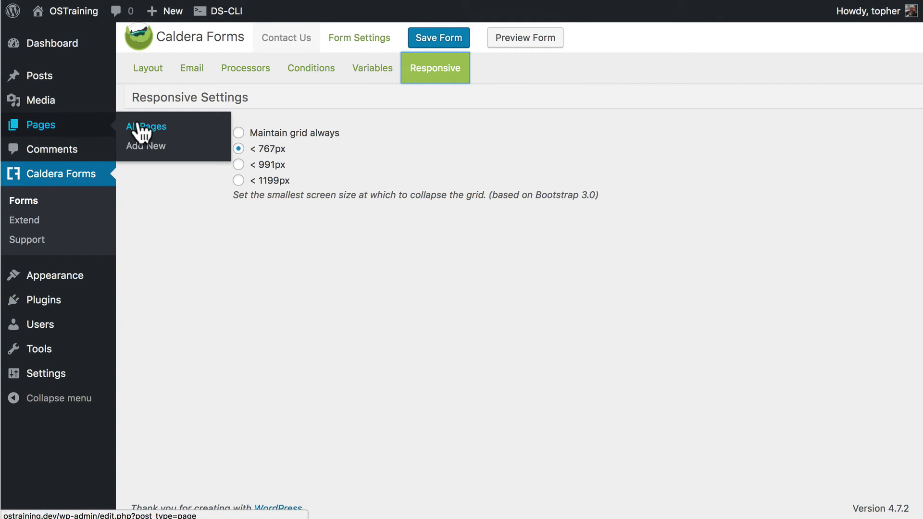
Step: Create a page titled 'Contact Us' and insert the Contact Us Caldera form into it
click(142, 146)
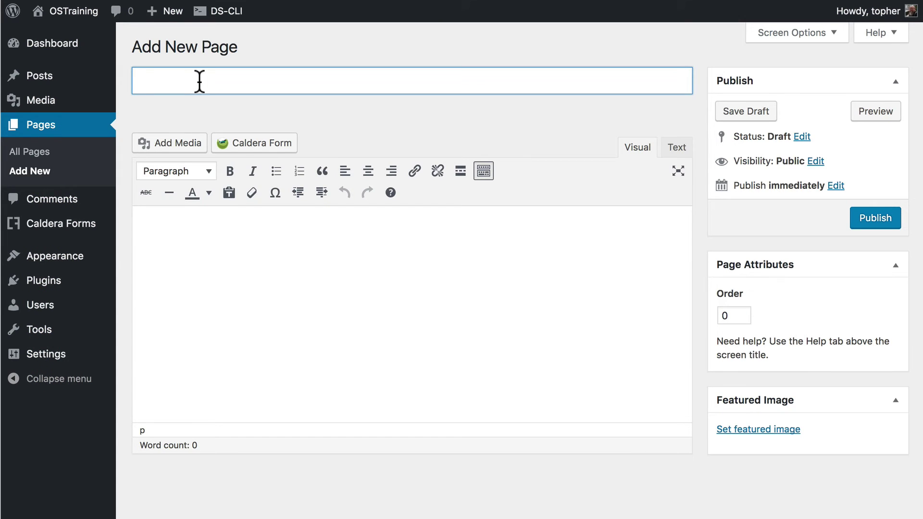
text(Contact Us)
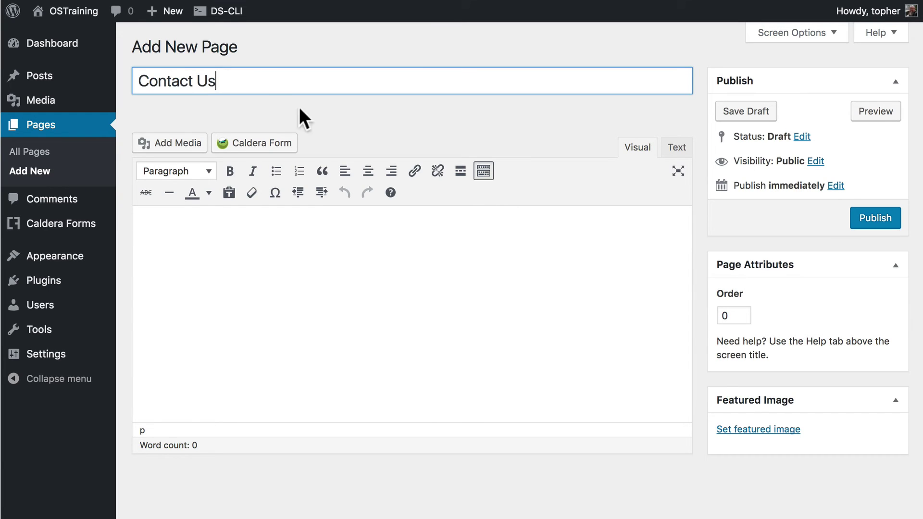
click(278, 143)
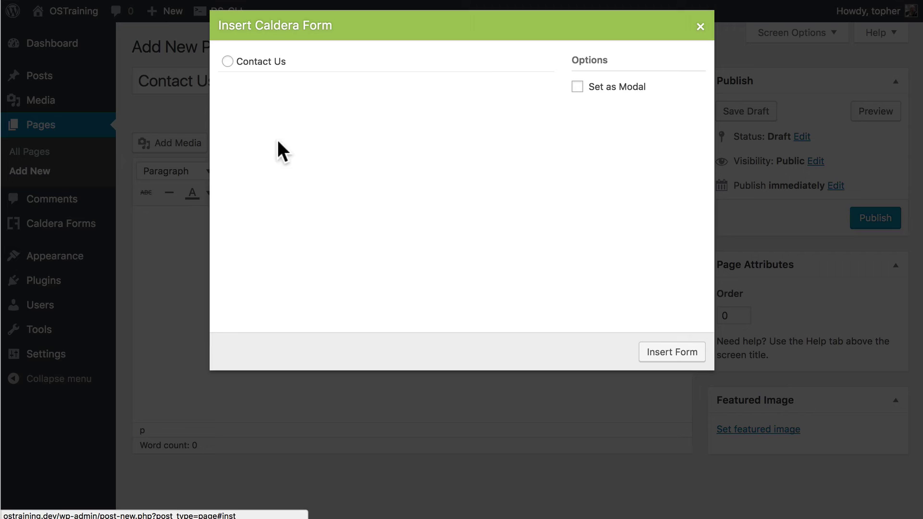
click(251, 62)
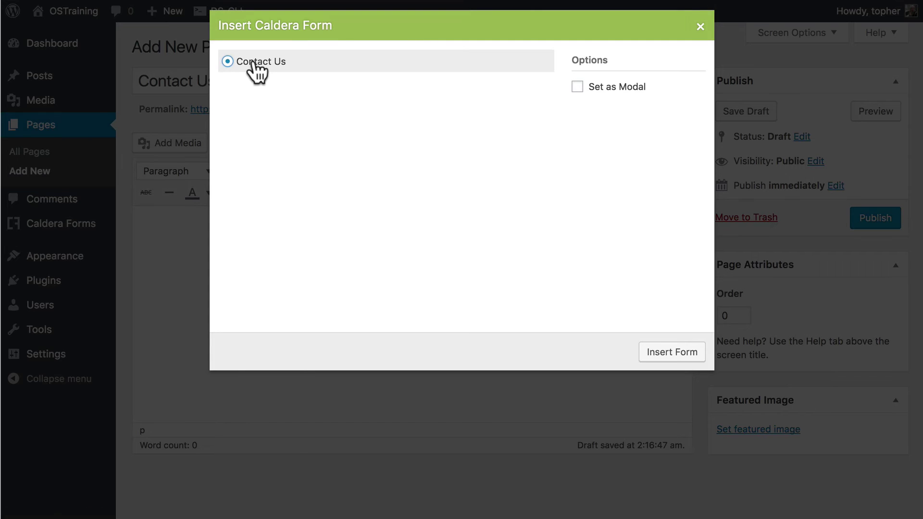
click(664, 355)
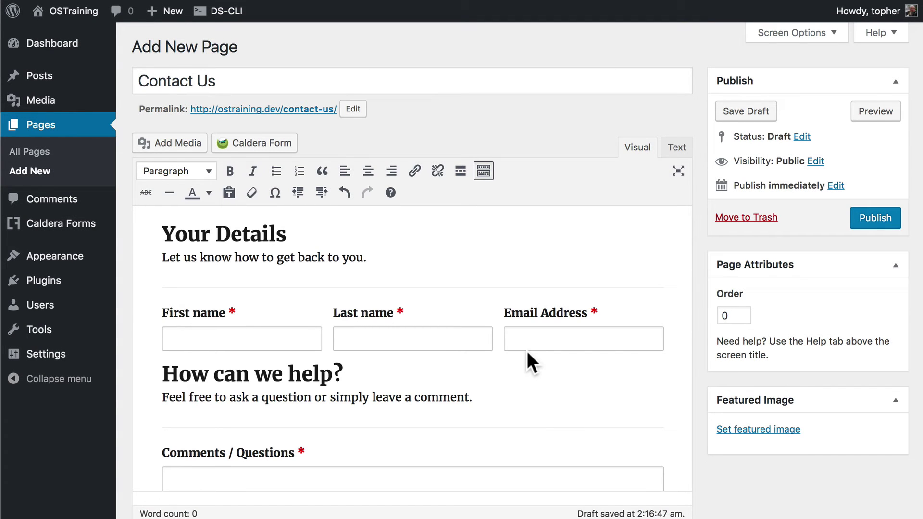
Step: Check the form's shortcode in the Text view and its preview in the Visual view
scroll(527, 353, down, 5)
scroll(528, 356, up, 5)
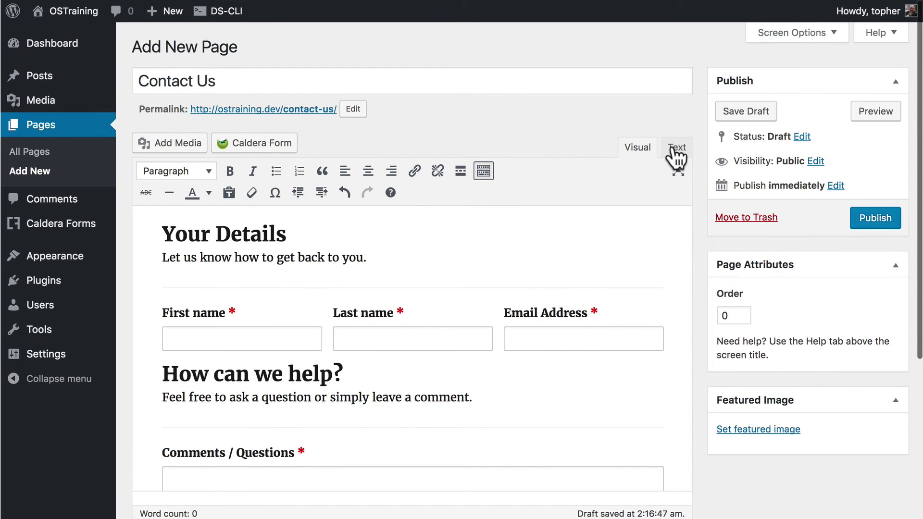
click(677, 149)
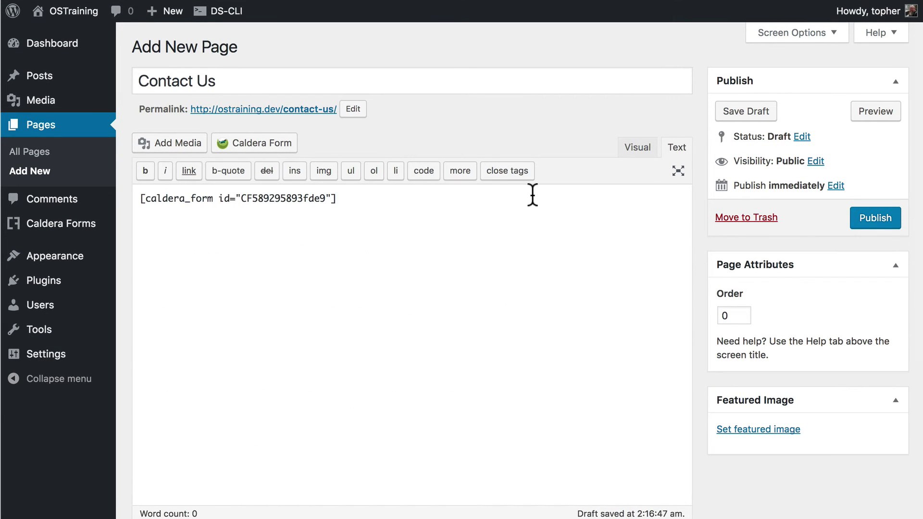
click(642, 152)
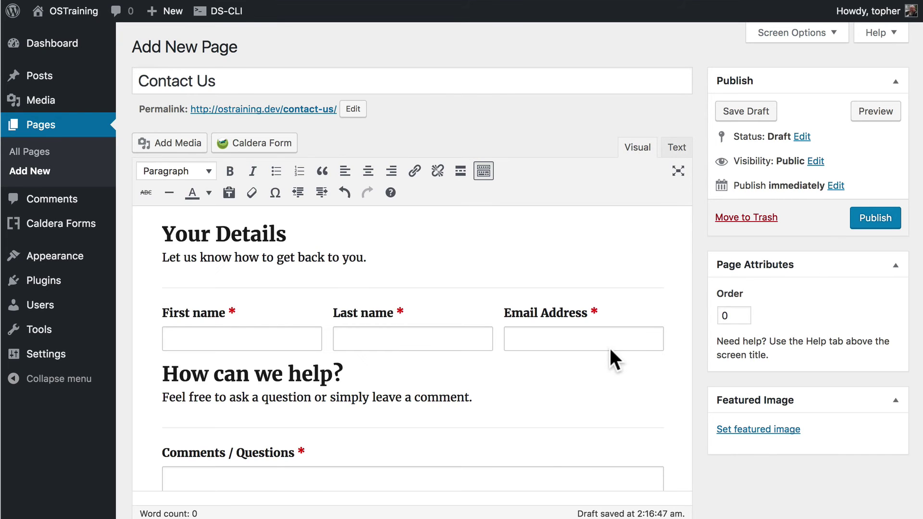
scroll(610, 348, down, 3)
scroll(609, 348, up, 3)
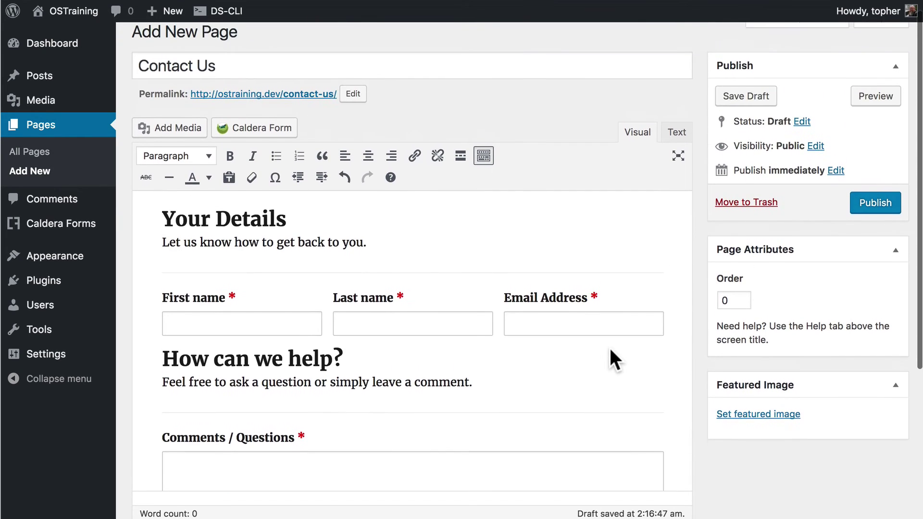
Step: Publish the Contact Us page and submit a test message 'Hi there!' through the live form
click(874, 209)
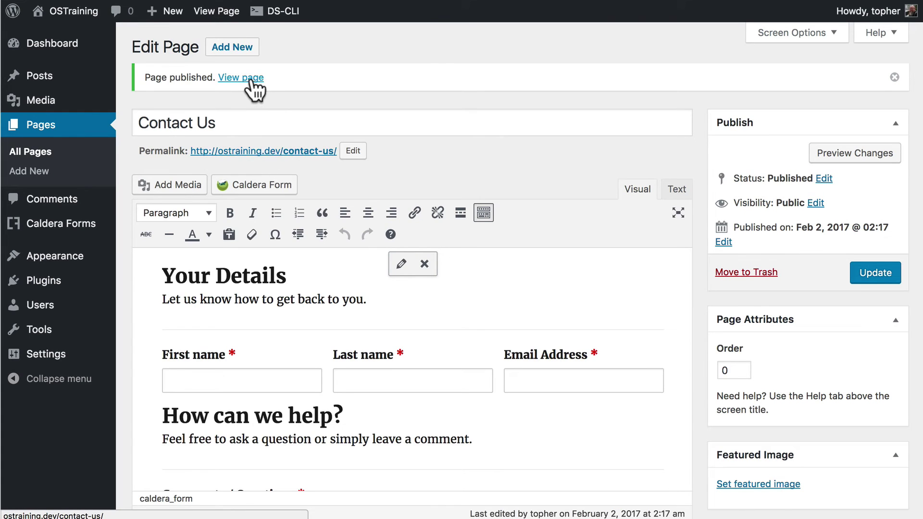
click(251, 79)
scroll(498, 185, down, 5)
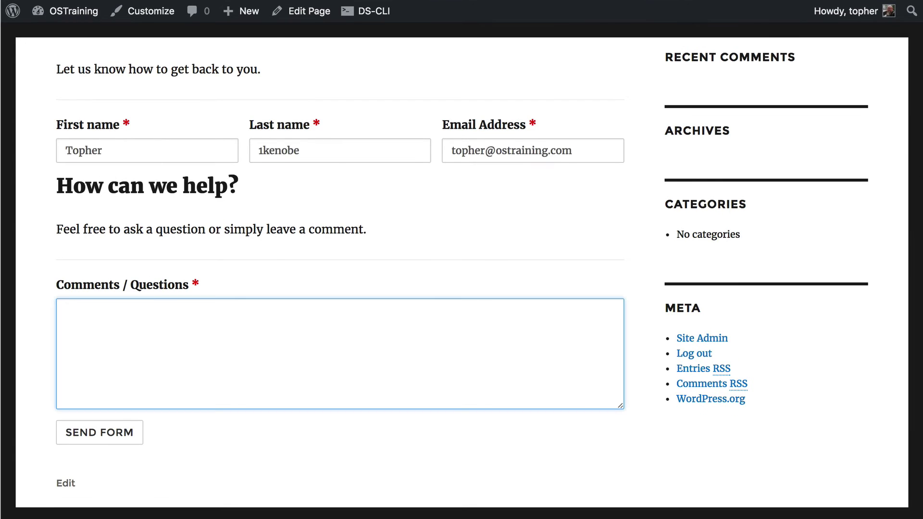
text(Hi there!)
click(94, 434)
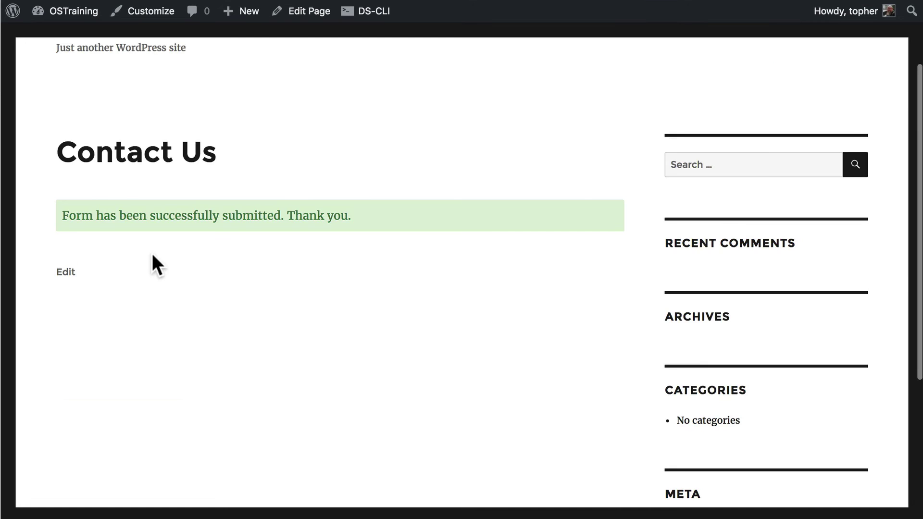
scroll(152, 250, up, 2)
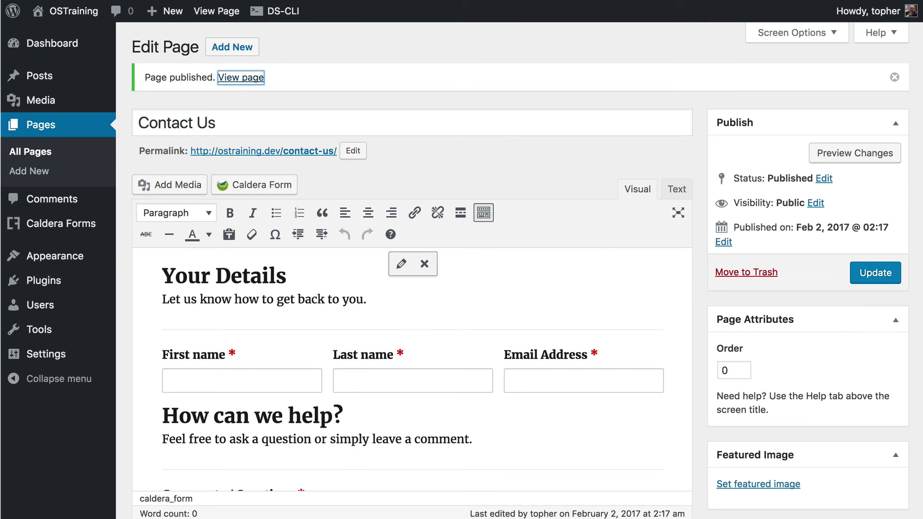
Step: Upload the cf-stripe-1.4.5.zip add-on file through Plugins > Add New > Upload Plugin
click(48, 283)
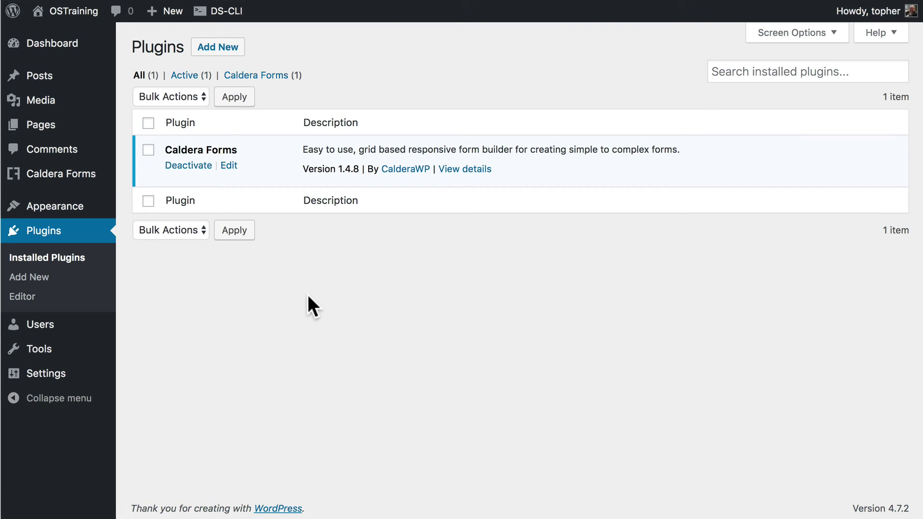
click(234, 52)
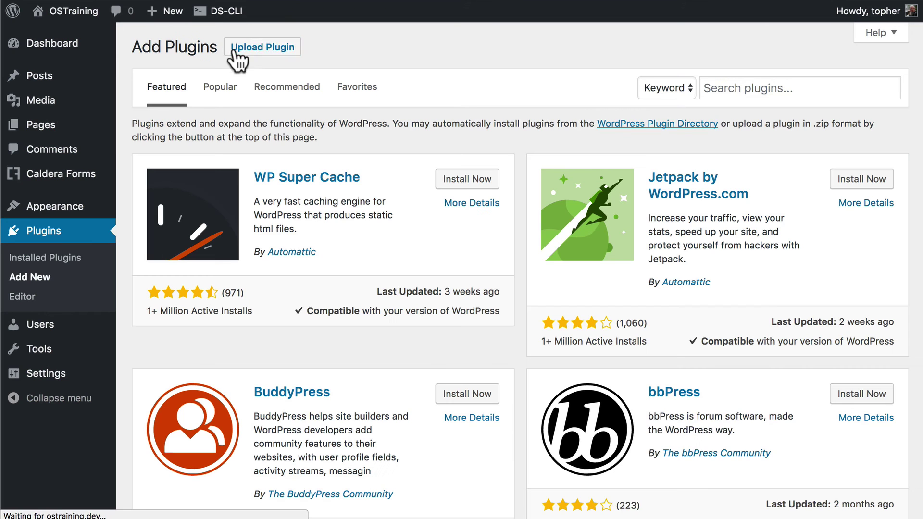
click(272, 49)
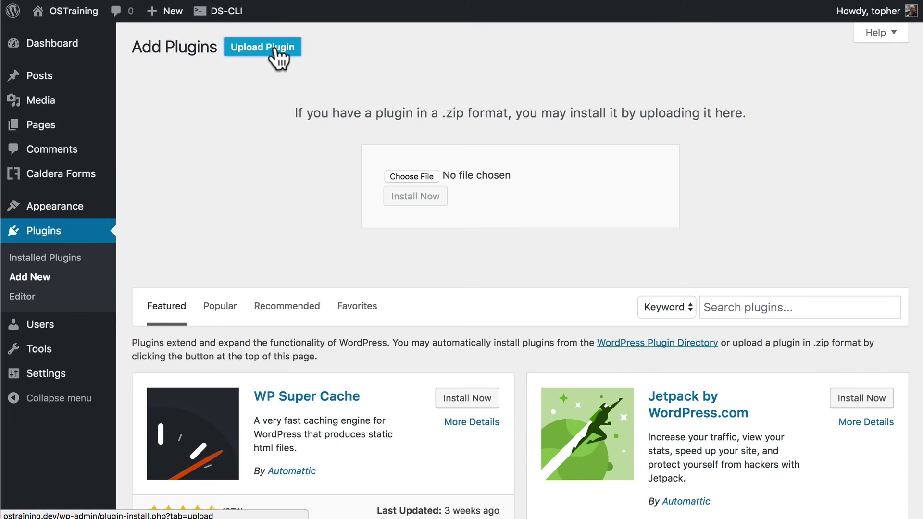
click(410, 175)
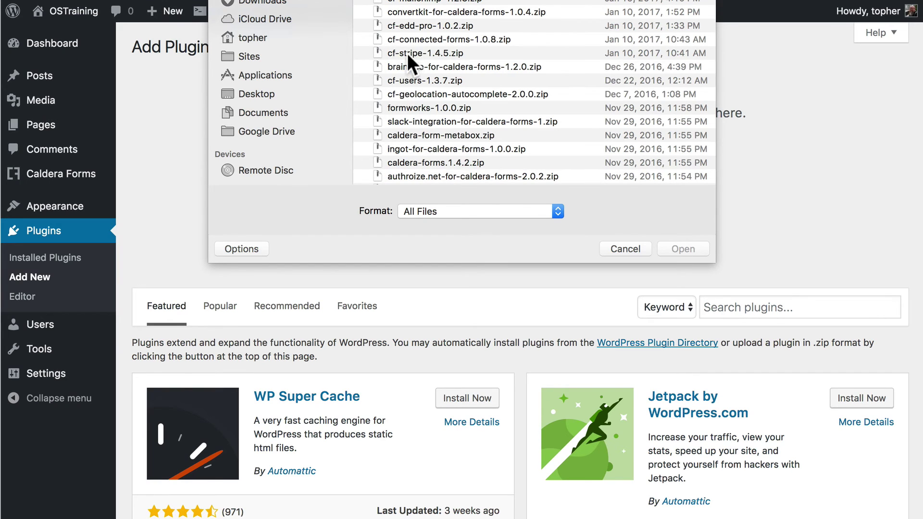
double_click(407, 53)
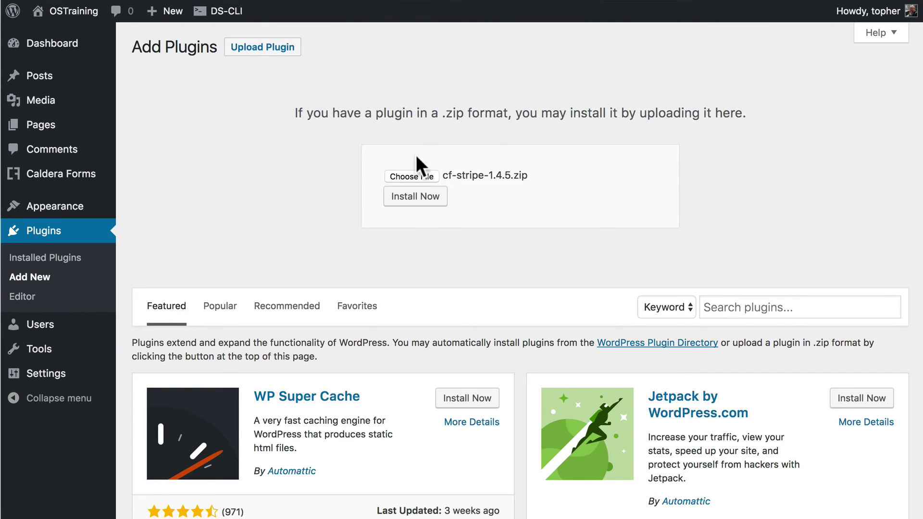
Step: Install and activate the Stripe add-on and the CalderaWP License Manager it requires
click(416, 198)
click(175, 150)
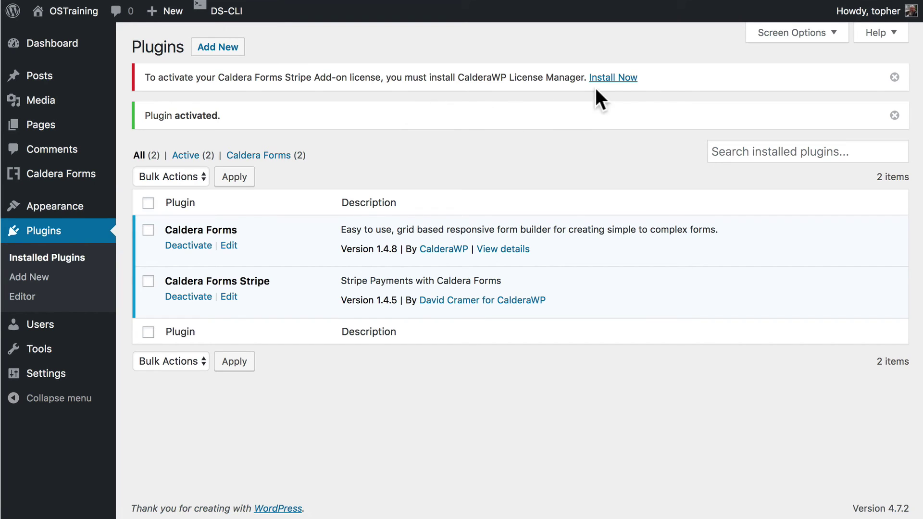
click(614, 79)
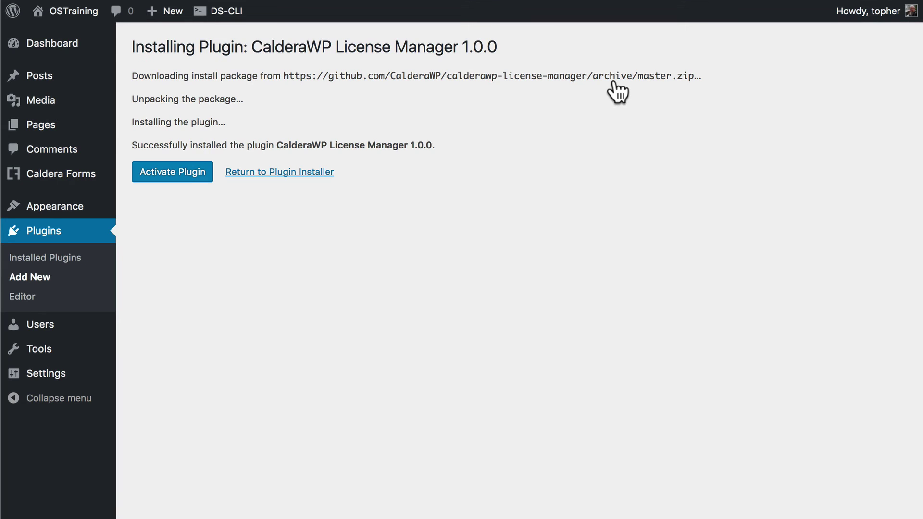
click(159, 179)
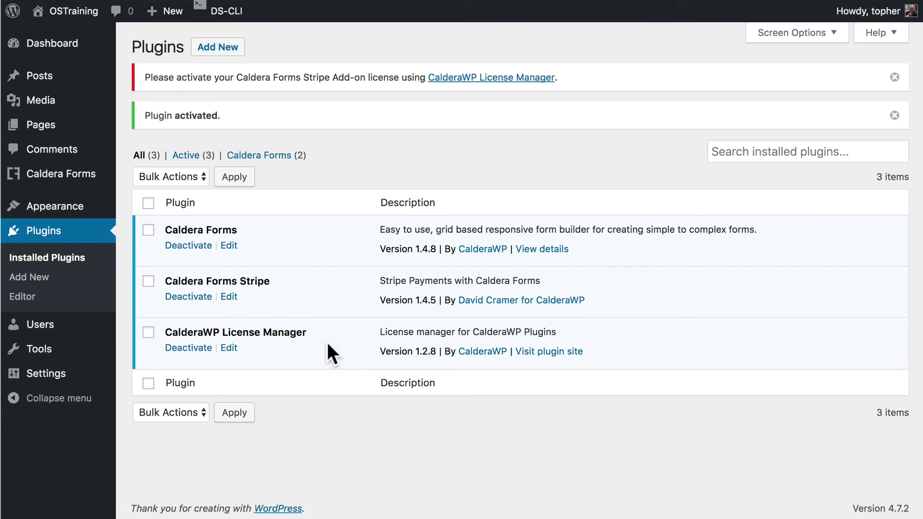
Step: Add a Caldera Forms Stripe Add-on license in CalderaWP Licenses, pasting and verifying its key
mouse_move(53, 180)
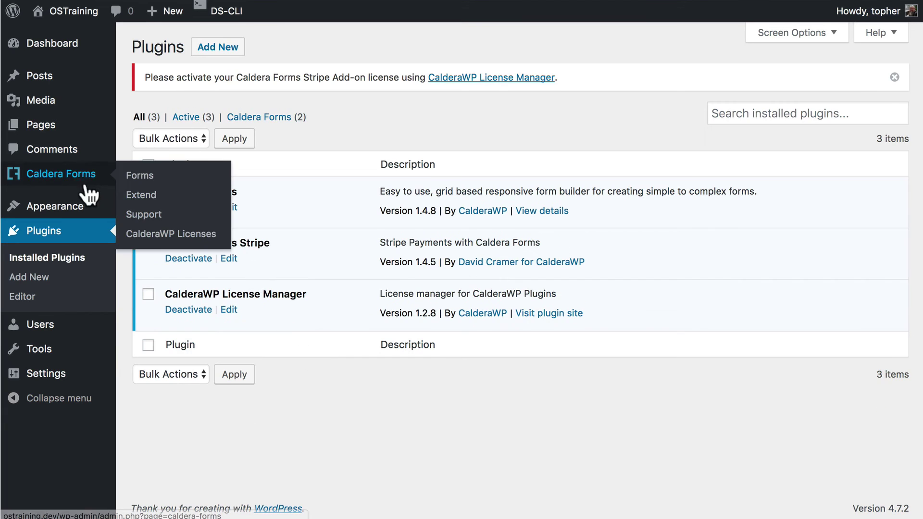
click(159, 236)
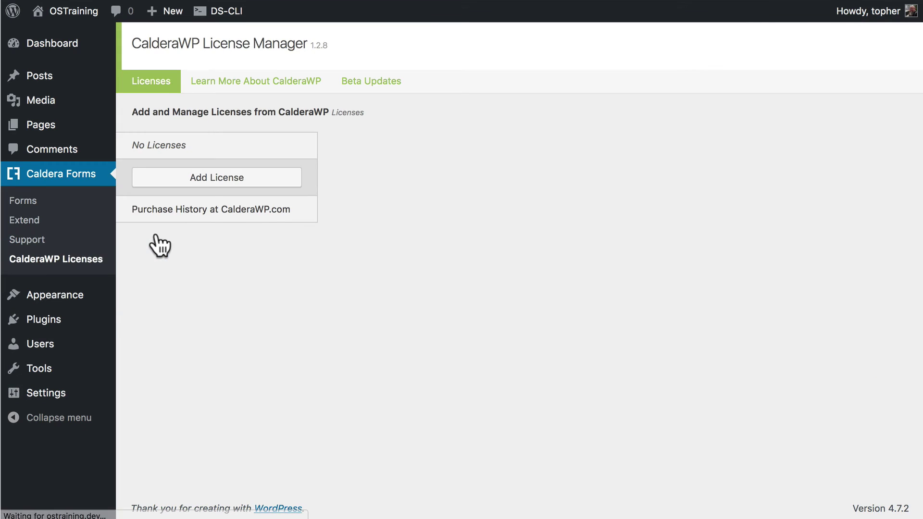
click(202, 186)
click(239, 150)
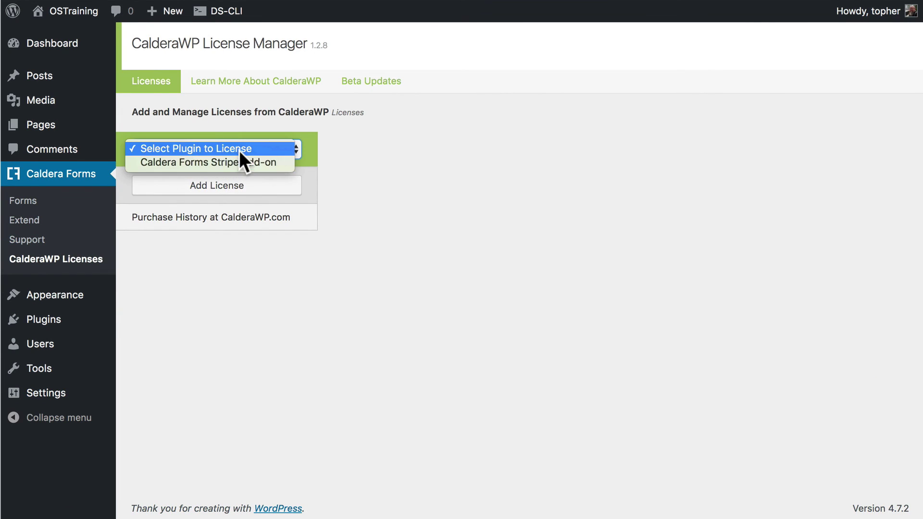
click(223, 162)
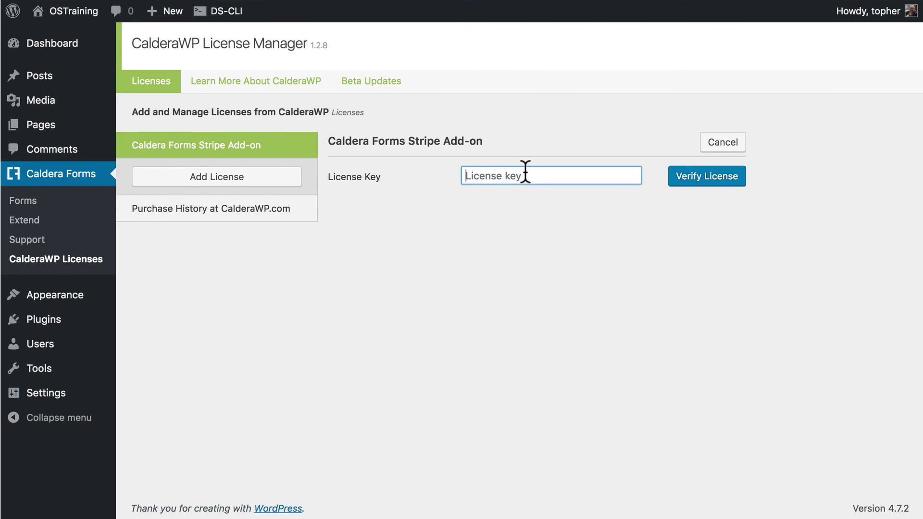
key(super+v)
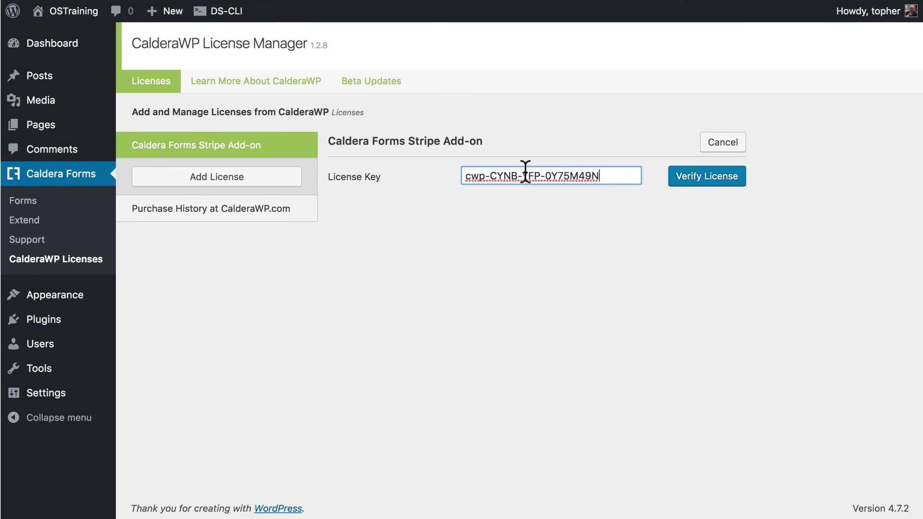
click(686, 178)
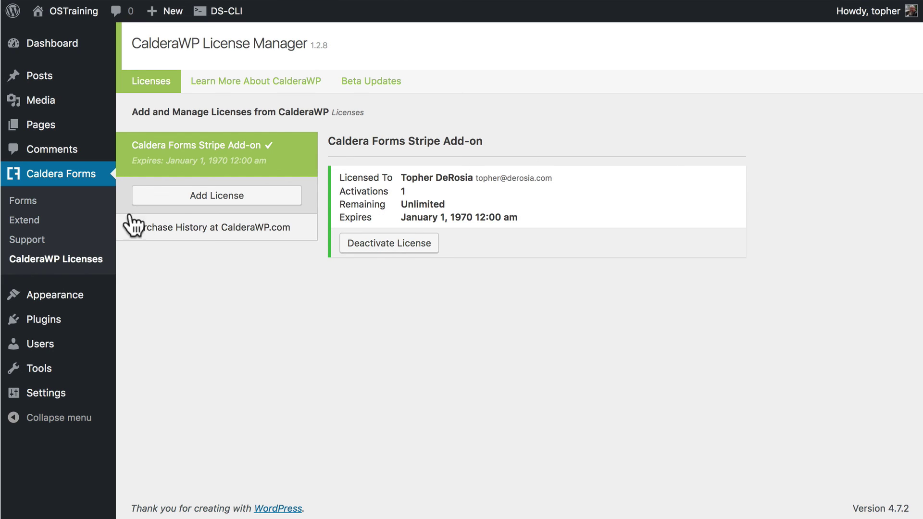
click(61, 199)
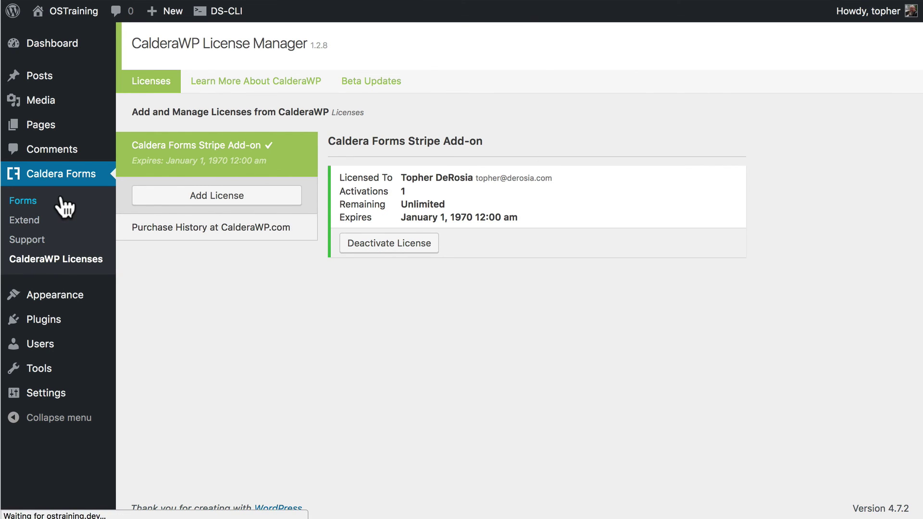
Step: Add a Stripe processor to the Contact Us form's Processors tab
click(147, 163)
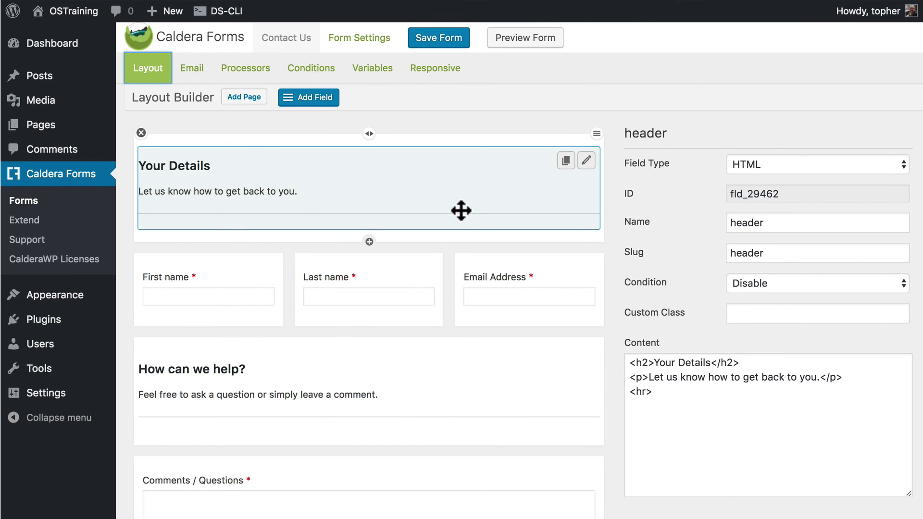
click(251, 72)
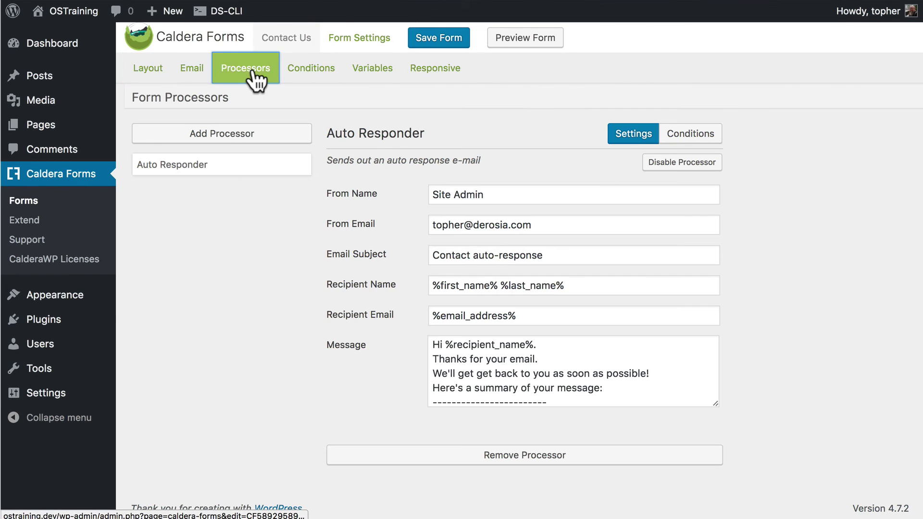
click(259, 134)
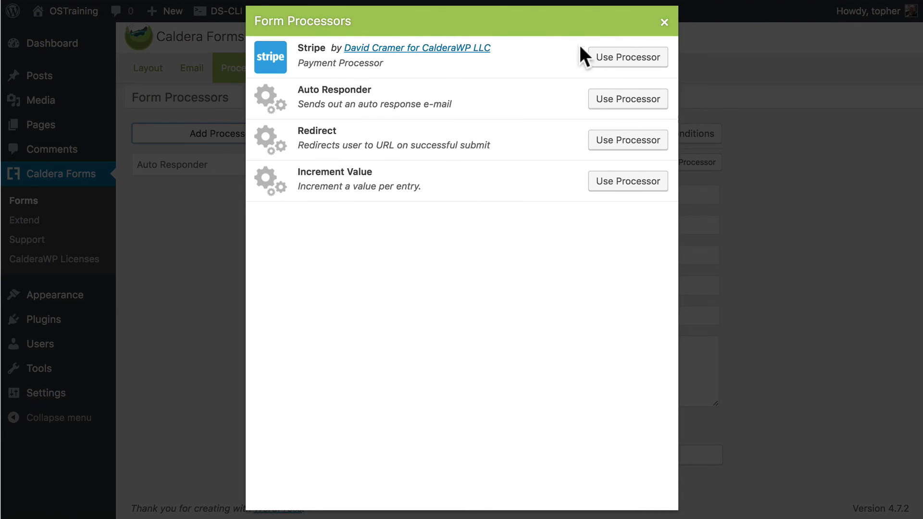
click(624, 75)
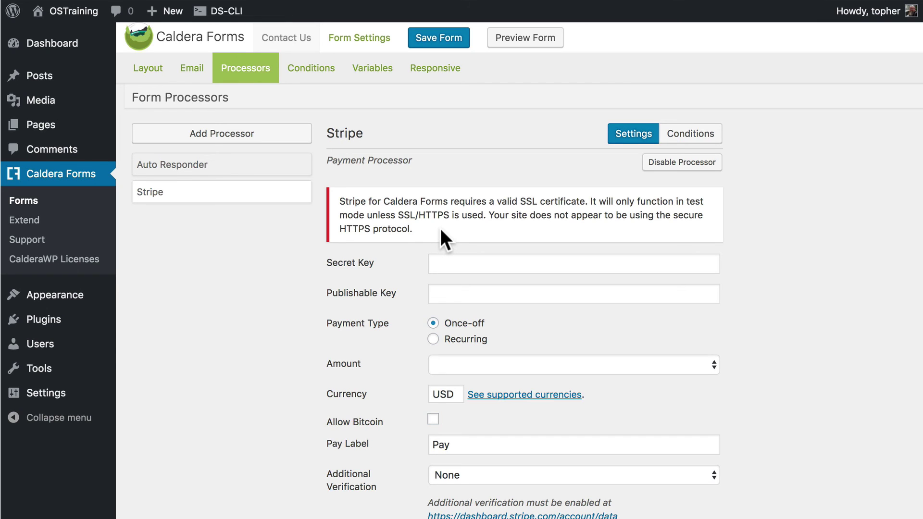
scroll(441, 229, down, 5)
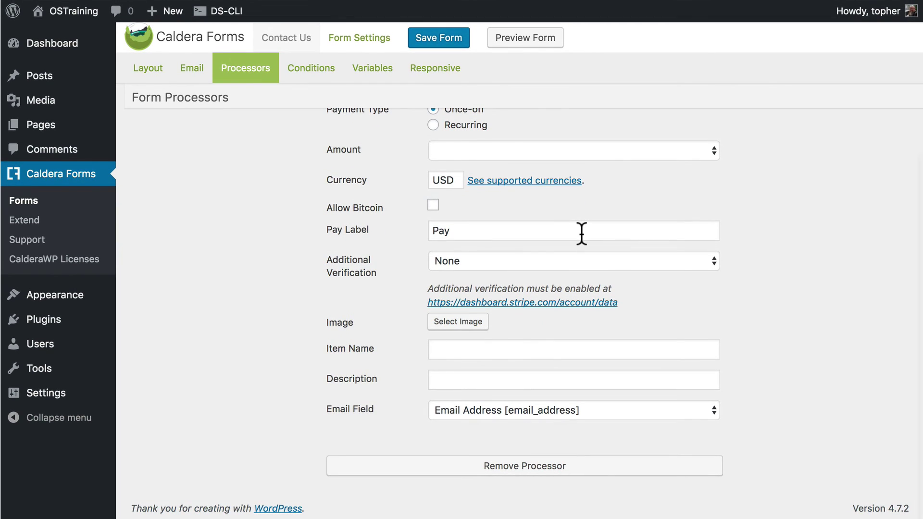
scroll(582, 234, up, 5)
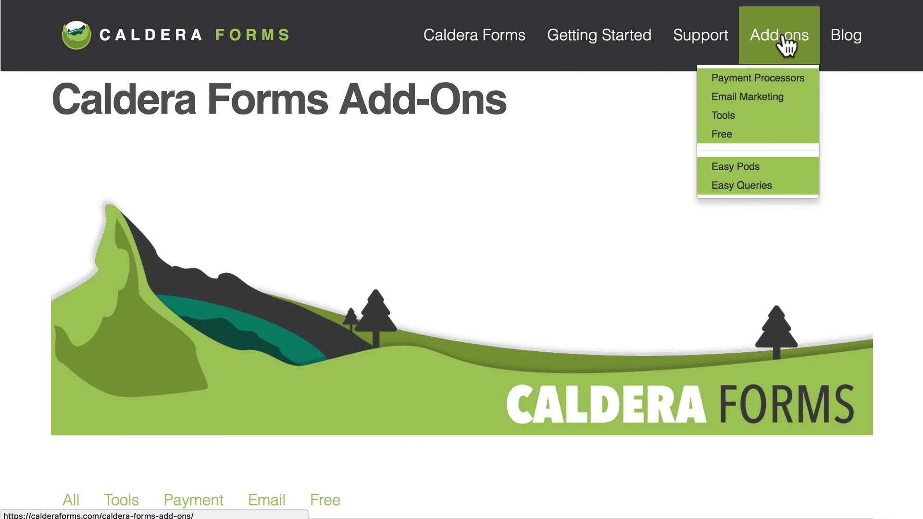
Step: Browse the calderaforms.com Add-ons catalogue down to the Stripe, Braintree and Authorize.net add-ons
click(783, 39)
scroll(646, 197, down, 10)
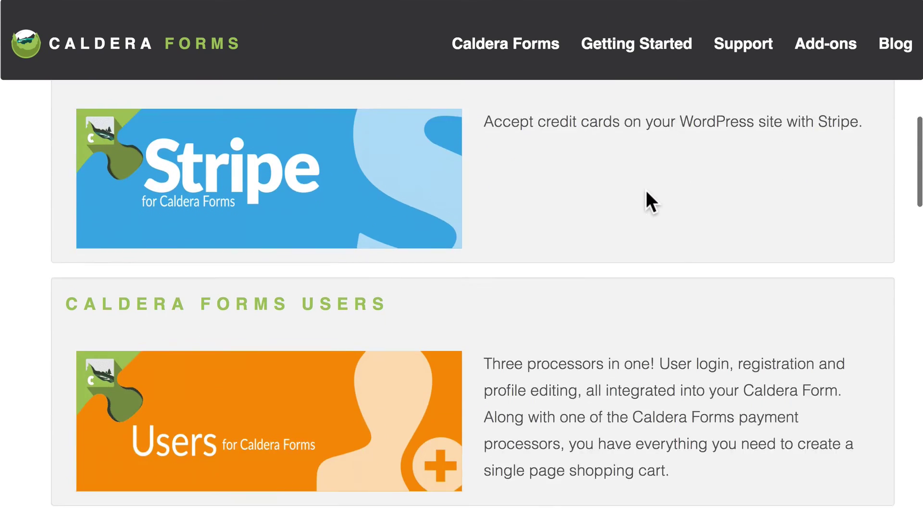
scroll(646, 193, down, 15)
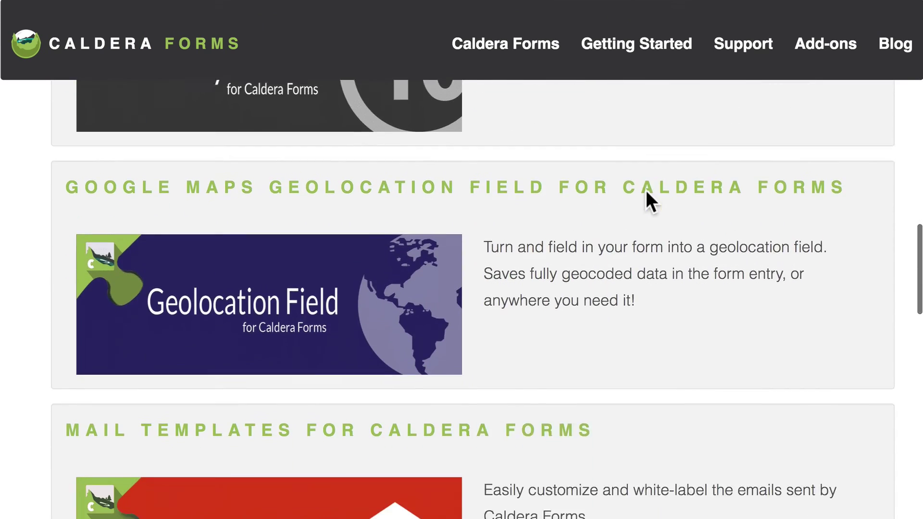
scroll(646, 192, down, 5)
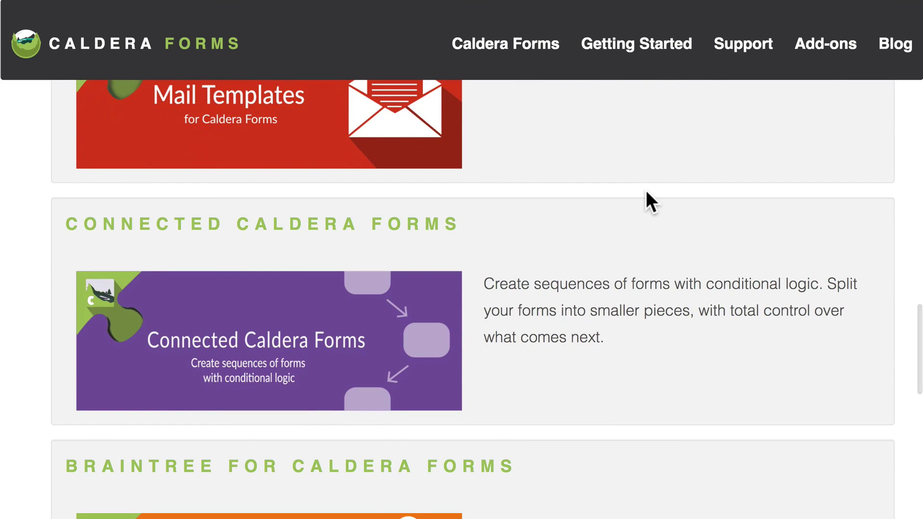
scroll(647, 193, down, 6)
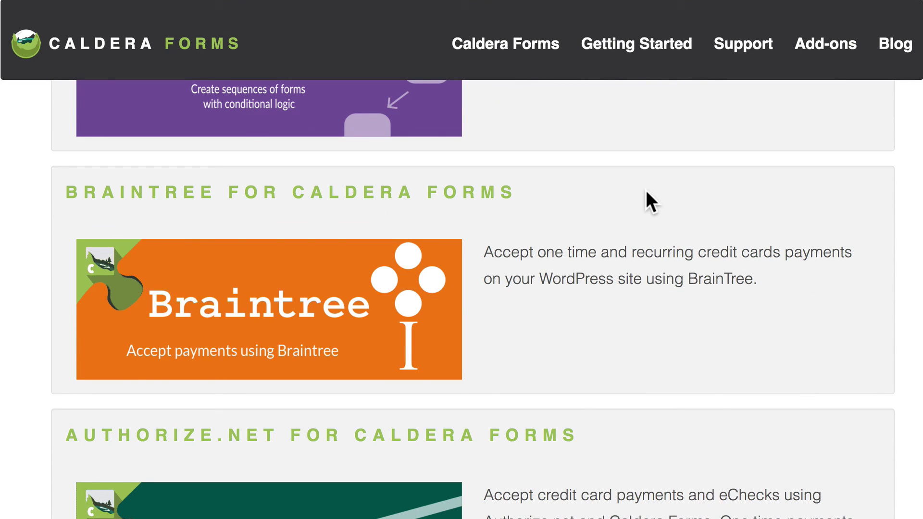